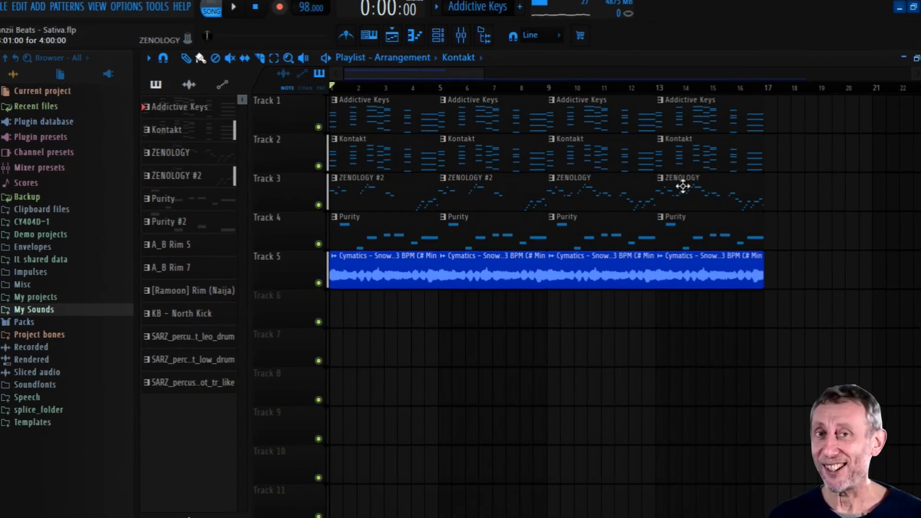
- Open the Addictive Keys channel's piano roll from the channel rack and play back its chord progression
{"action": "left_click", "coordinate": [438, 39]}
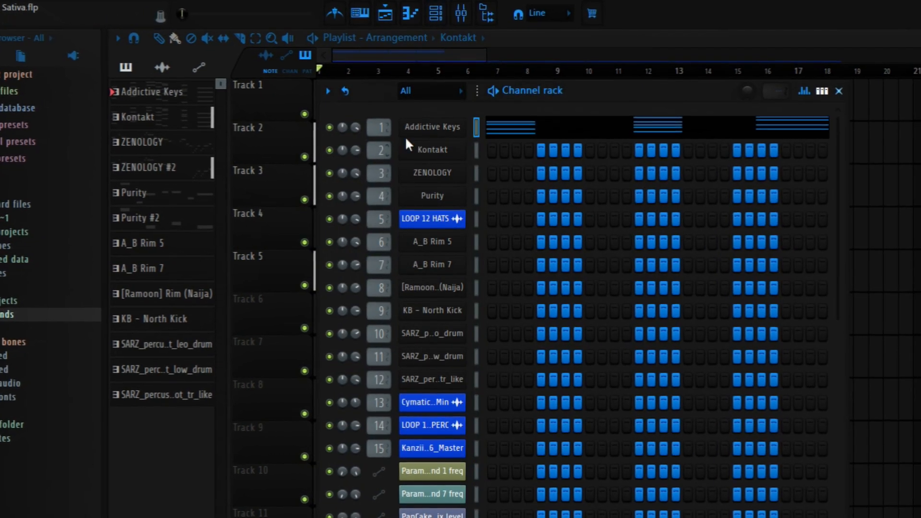
{"action": "left_click", "coordinate": [434, 129]}
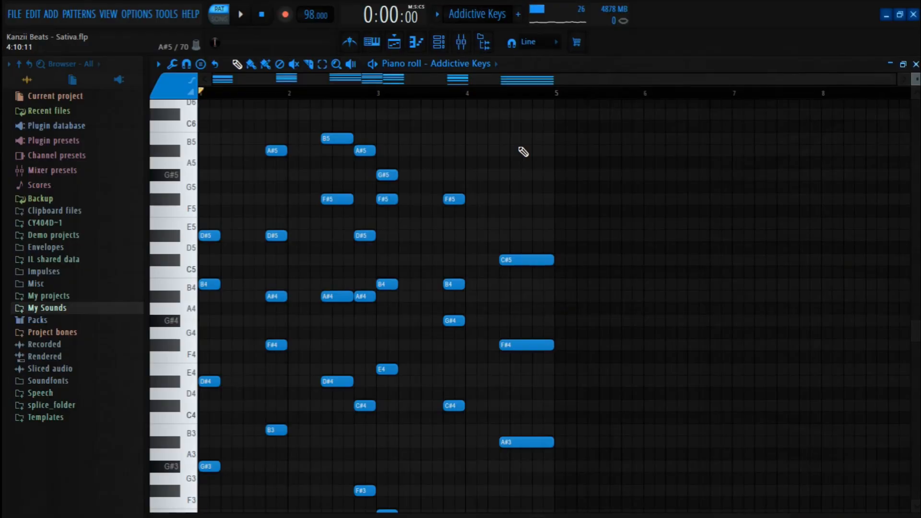
{"action": "key", "text": "space"}
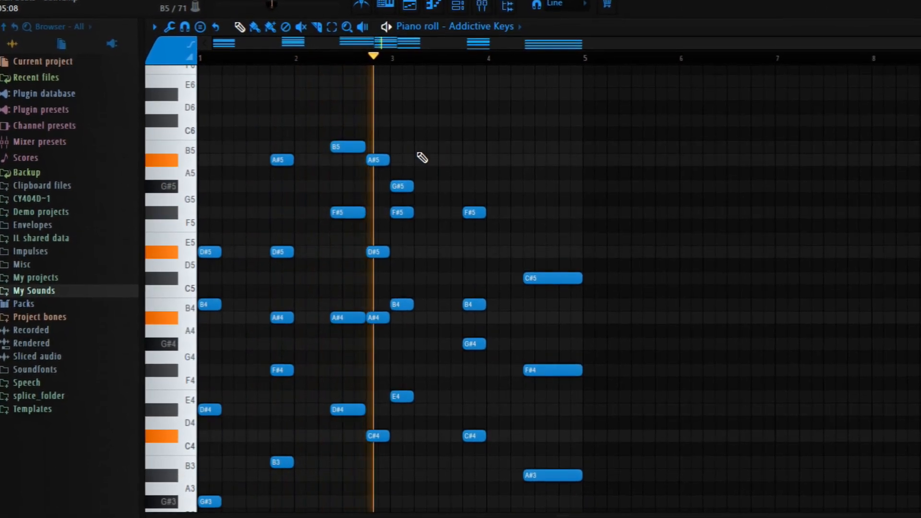
{"action": "scroll", "coordinate": [424, 155], "scroll_direction": "down", "scroll_amount": 3}
{"action": "scroll", "coordinate": [531, 153], "scroll_direction": "down", "scroll_amount": 2}
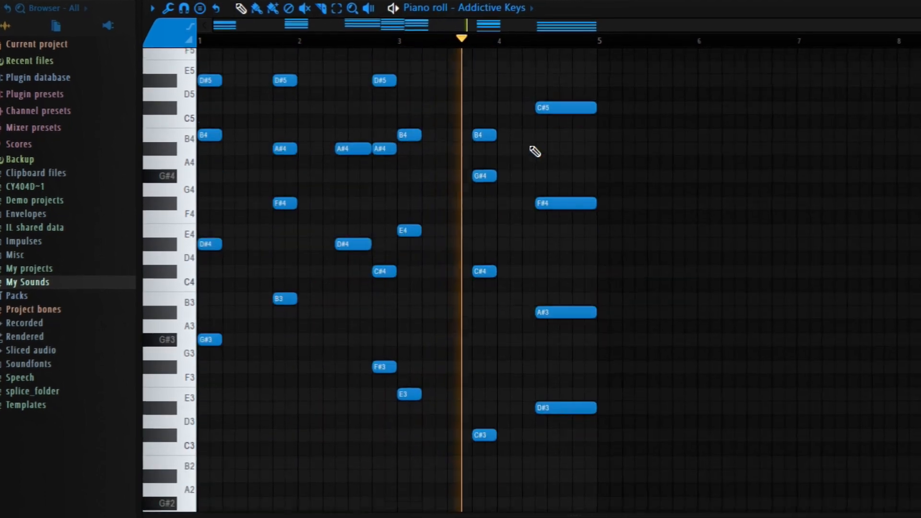
{"action": "scroll", "coordinate": [611, 147], "scroll_direction": "up", "scroll_amount": 1}
{"action": "scroll", "coordinate": [627, 132], "scroll_direction": "up", "scroll_amount": 3}
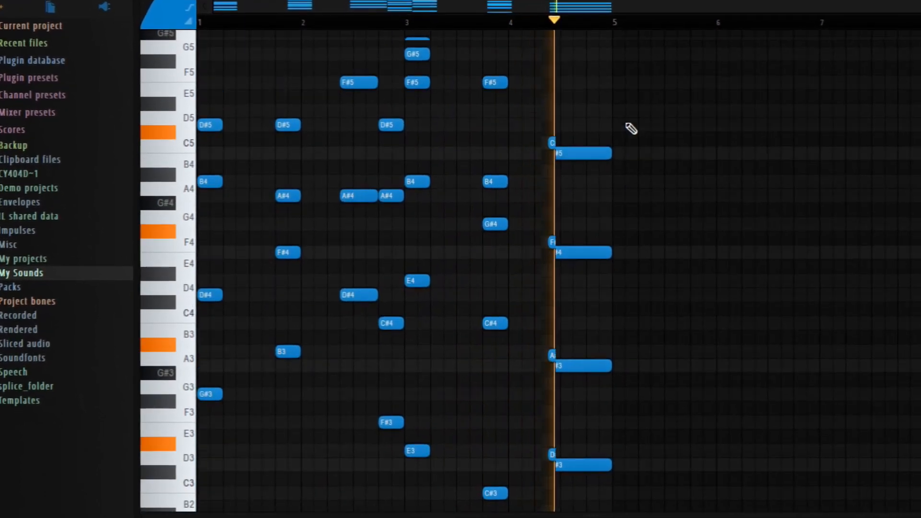
{"action": "key", "text": "space"}
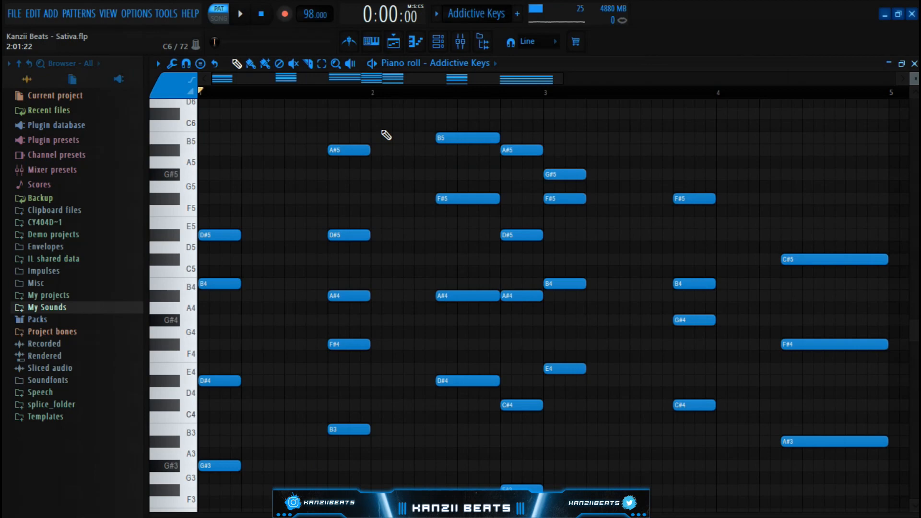
- Check the root note and scale chosen in the piano roll's scale highlighting options
{"action": "scroll", "coordinate": [333, 212], "scroll_direction": "down", "scroll_amount": 3}
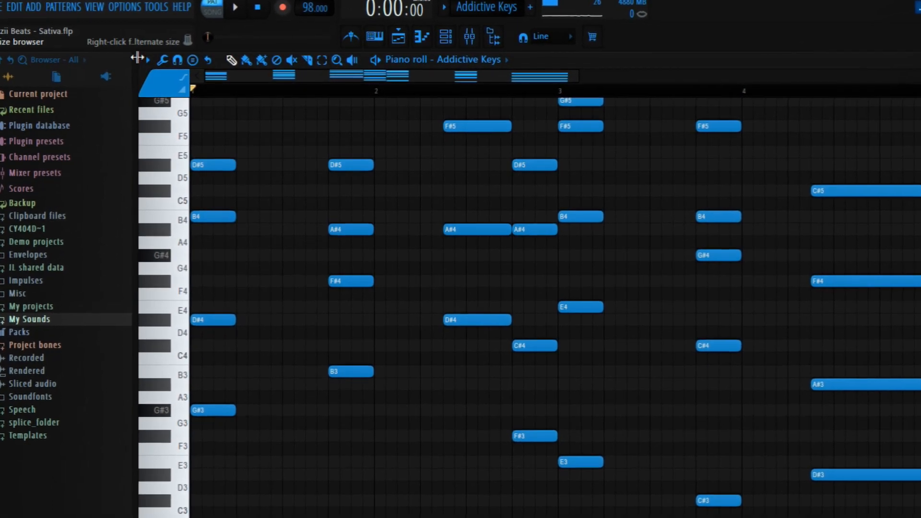
{"action": "left_click", "coordinate": [150, 61]}
{"action": "mouse_move", "coordinate": [209, 152]}
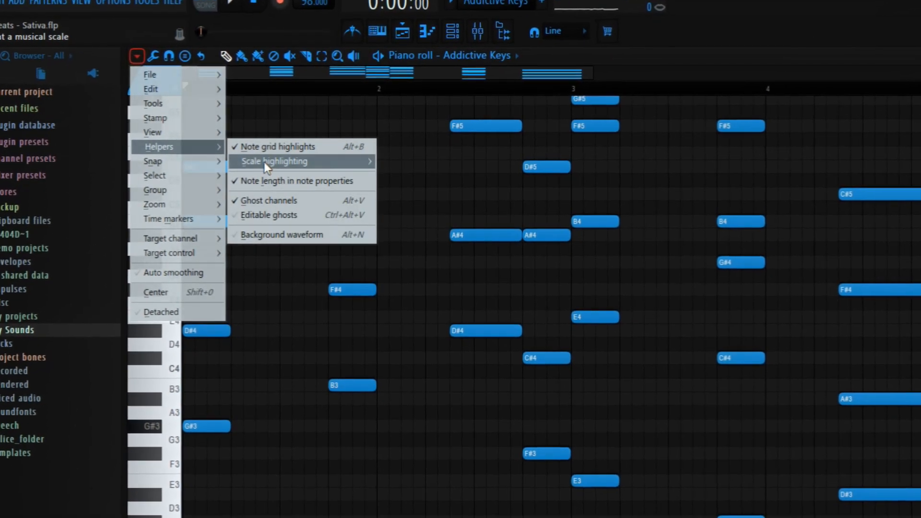
{"action": "mouse_move", "coordinate": [265, 162]}
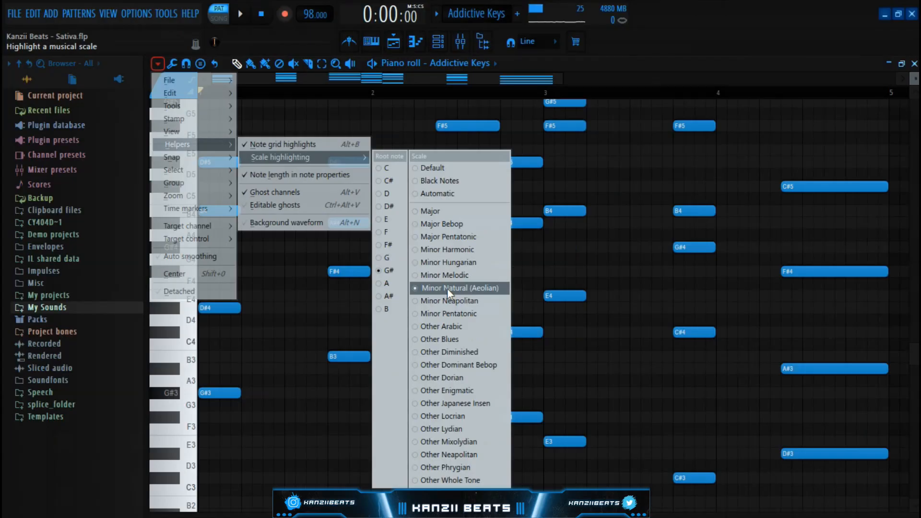
{"action": "left_click", "coordinate": [297, 328]}
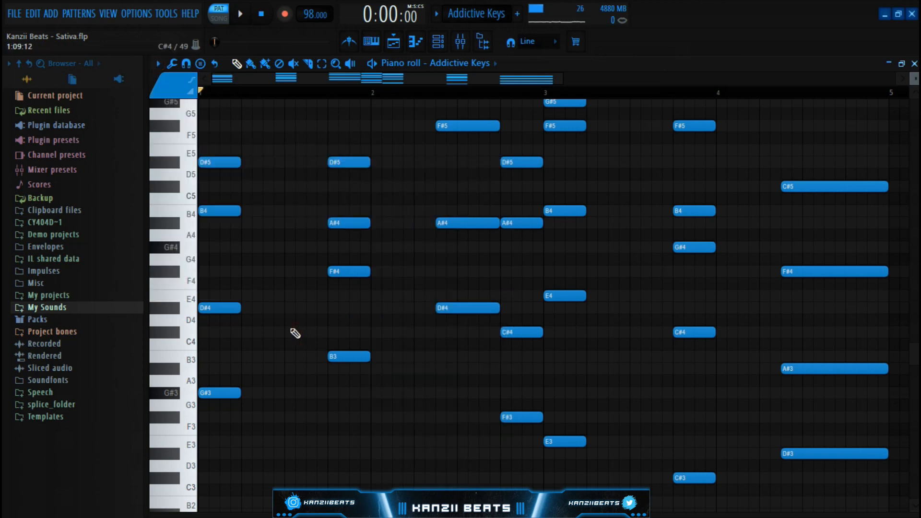
- Raise the first chord's B3 note an octave to B4 and shift its D#4 note up an octave
{"action": "scroll", "coordinate": [207, 393], "scroll_direction": "up", "scroll_amount": 3}
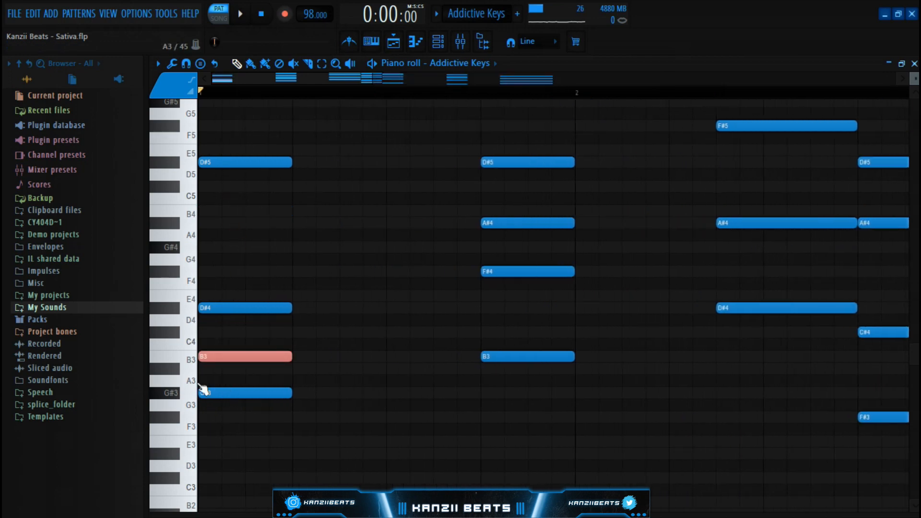
{"action": "left_click", "coordinate": [294, 383]}
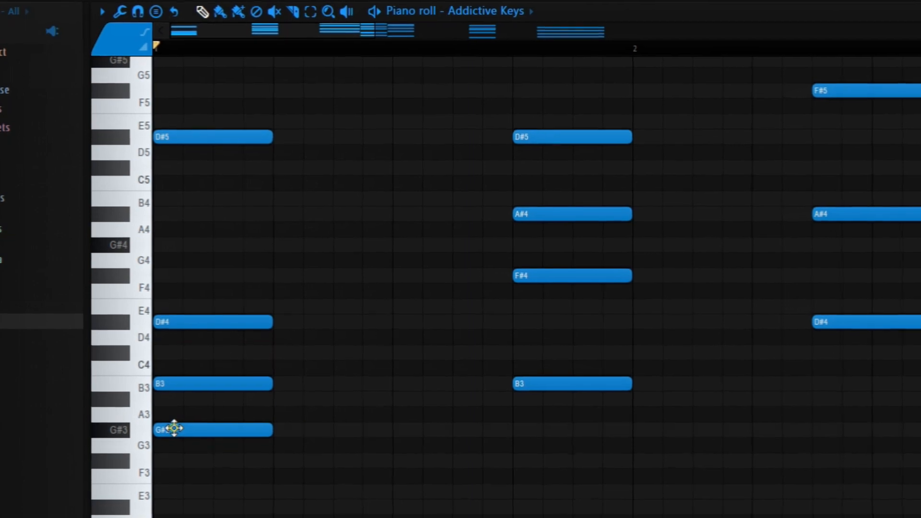
{"action": "left_click", "coordinate": [181, 387]}
{"action": "key", "text": "ctrl+Up"}
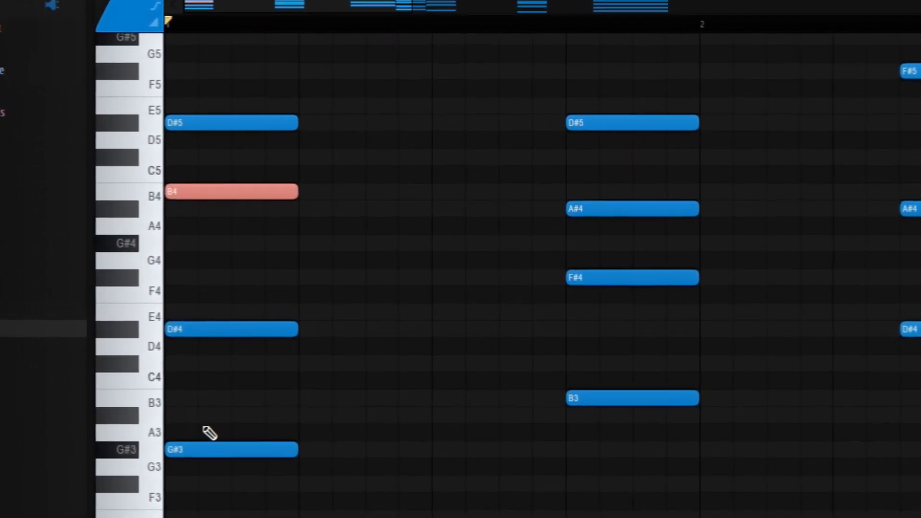
{"action": "left_click", "coordinate": [223, 328]}
{"action": "left_click", "coordinate": [223, 334], "text": "shift"}
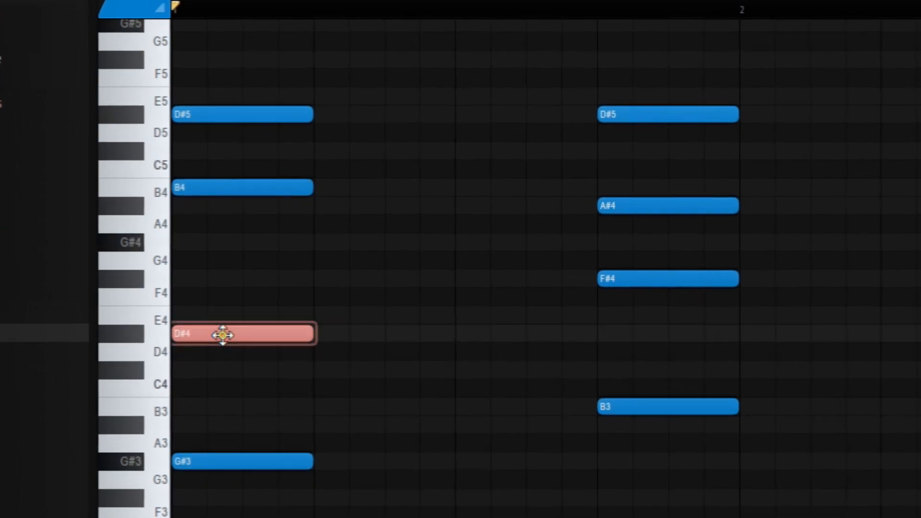
{"action": "key", "text": "ctrl+Up"}
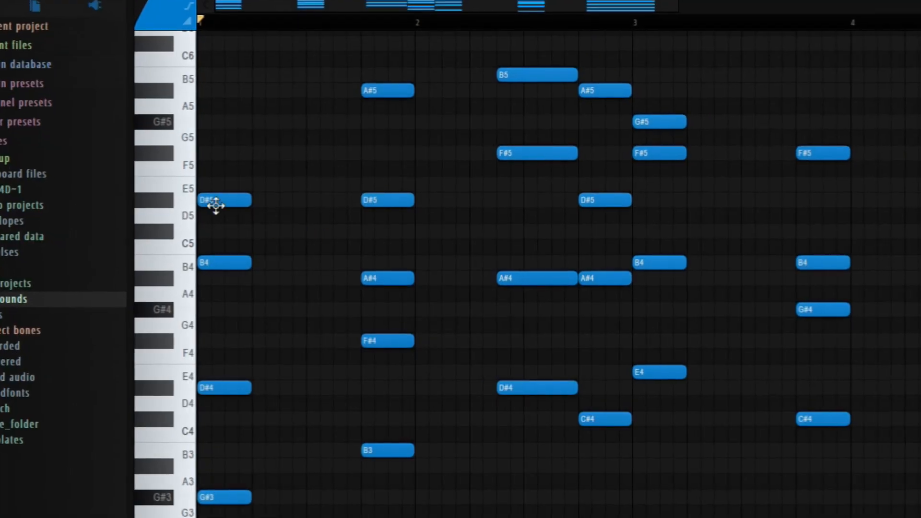
- Try the second chord's D#5 note an octave lower
{"action": "left_click_drag", "start_coordinate": [348, 74], "coordinate": [433, 499]}
{"action": "left_click", "coordinate": [421, 492], "text": "ctrl"}
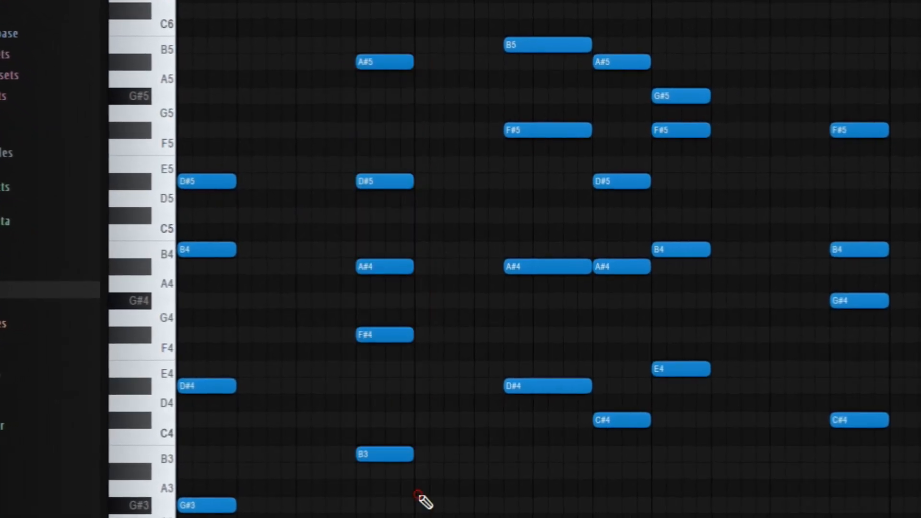
{"action": "scroll", "coordinate": [299, 338], "scroll_direction": "up", "scroll_amount": 3}
{"action": "left_click_drag", "start_coordinate": [406, 163], "coordinate": [430, 210]}
{"action": "key", "text": "ctrl+Down"}
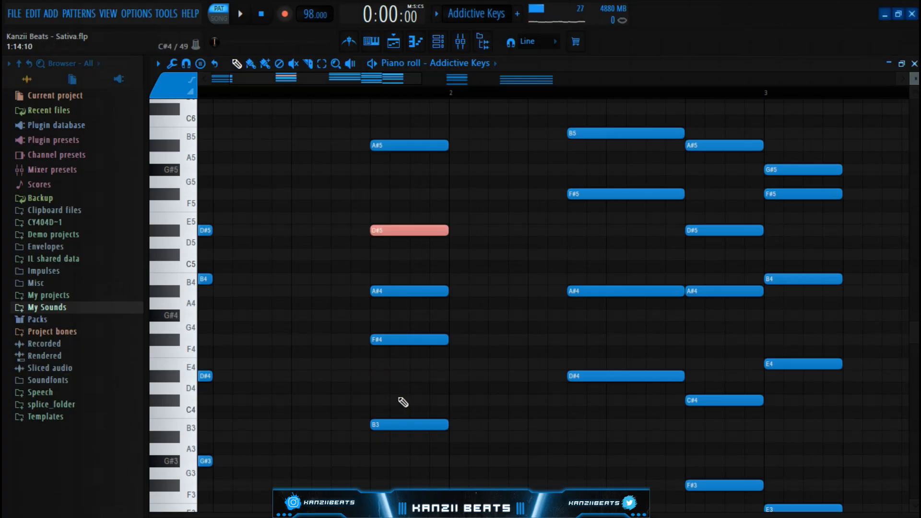
{"action": "scroll", "coordinate": [392, 317], "scroll_direction": "down", "scroll_amount": 2}
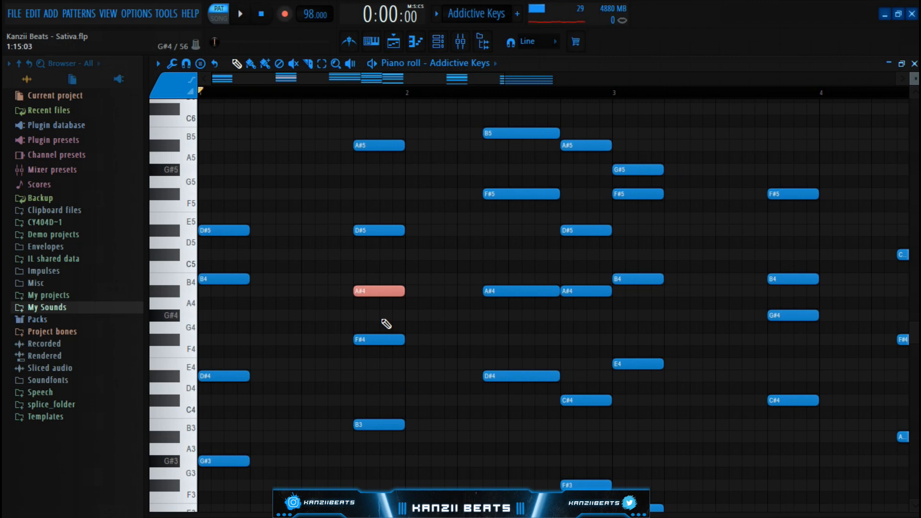
{"action": "right_click", "coordinate": [386, 181]}
- Try the third chord's F#5 note an octave lower at F#4, and return it to F#5
{"action": "scroll", "coordinate": [491, 234], "scroll_direction": "down", "scroll_amount": 1}
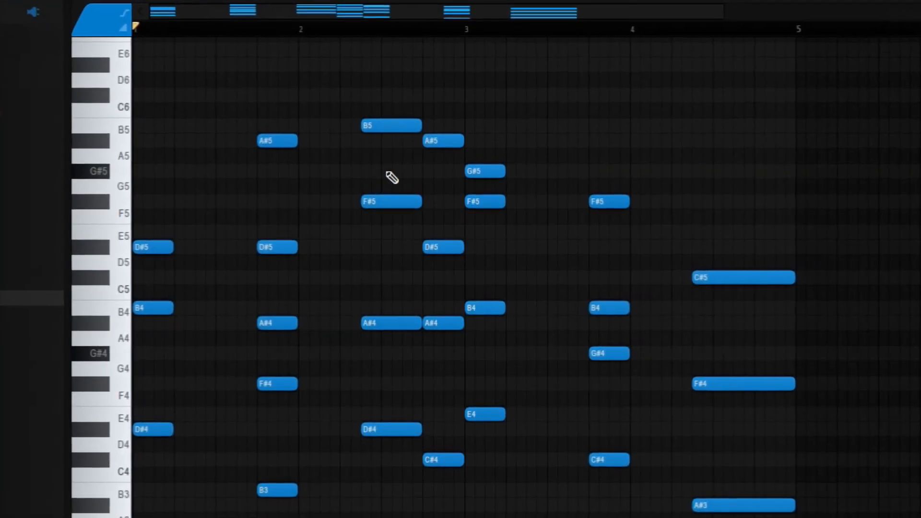
{"action": "scroll", "coordinate": [359, 370], "scroll_direction": "up", "scroll_amount": 2}
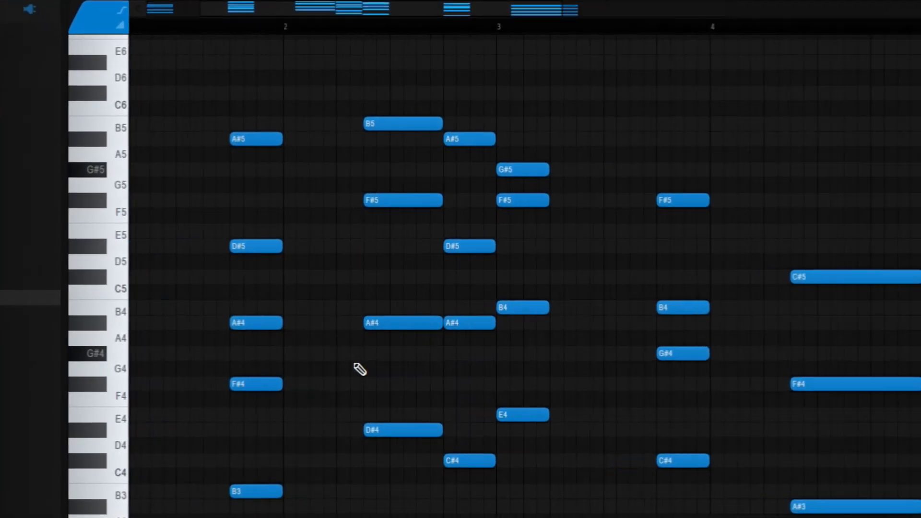
{"action": "left_click", "coordinate": [395, 202]}
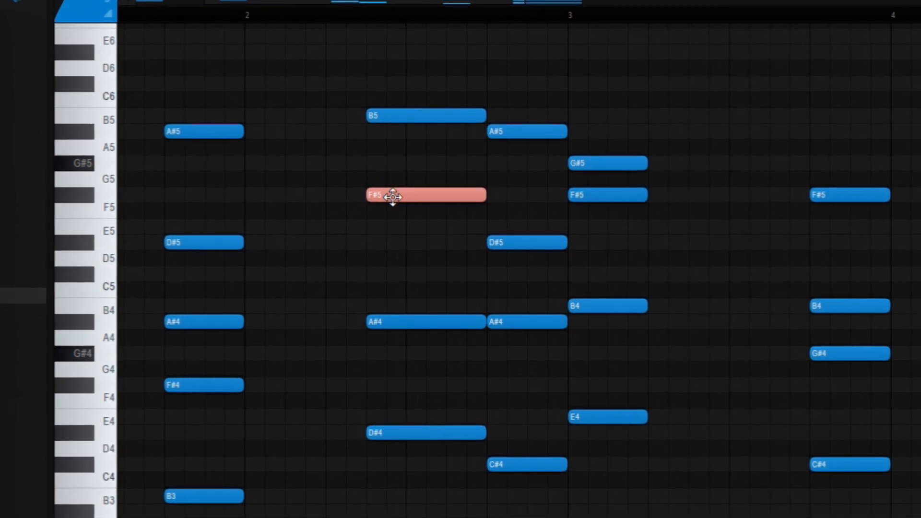
{"action": "key", "text": "shift+Down"}
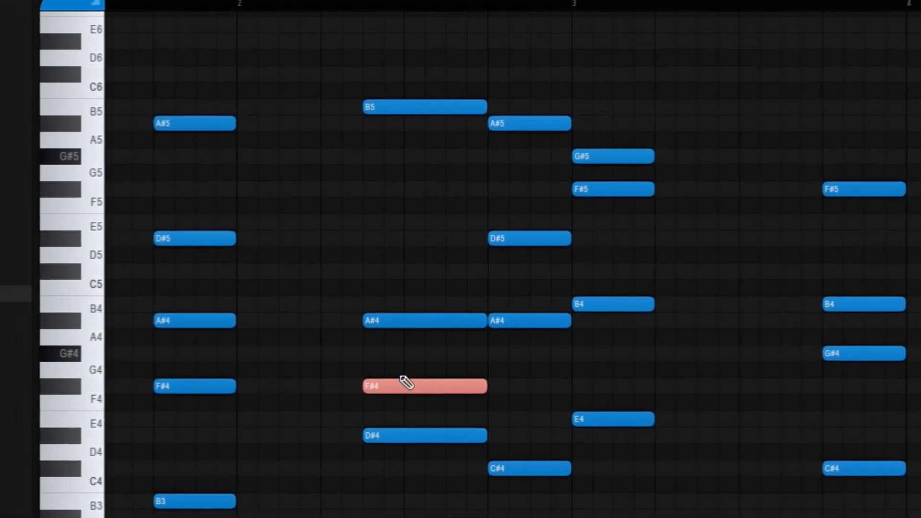
{"action": "key", "text": "shift+Up"}
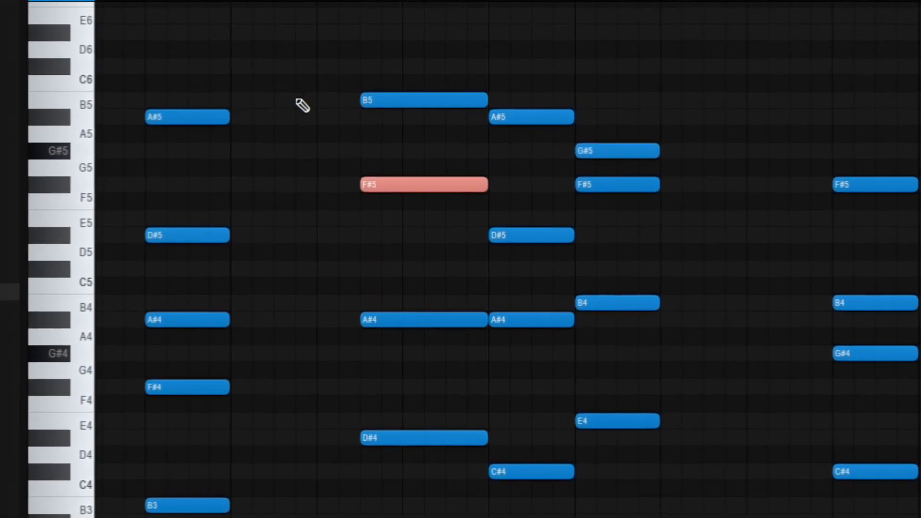
{"action": "left_click", "coordinate": [387, 99]}
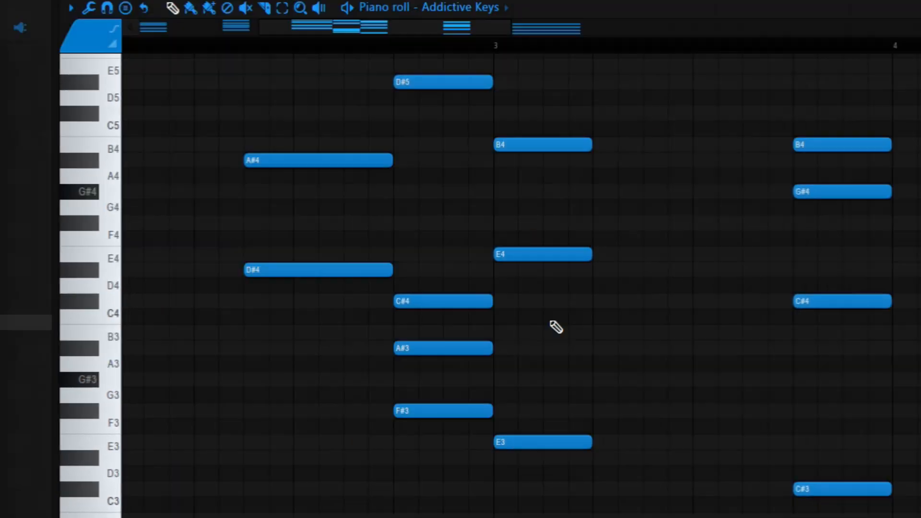
- Raise the A#3 note of the chord just before bar 3 by an octave to A#4
{"action": "left_click_drag", "start_coordinate": [442, 280], "coordinate": [473, 503]}
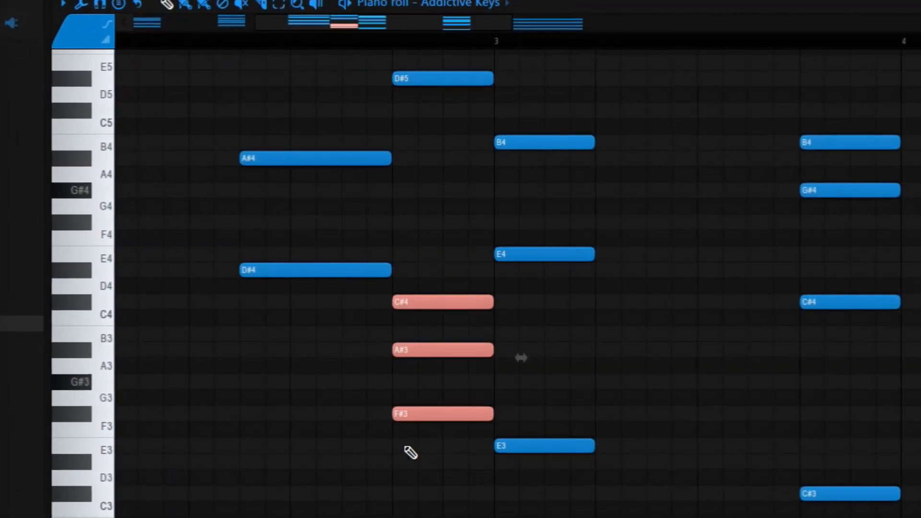
{"action": "left_click", "coordinate": [422, 349]}
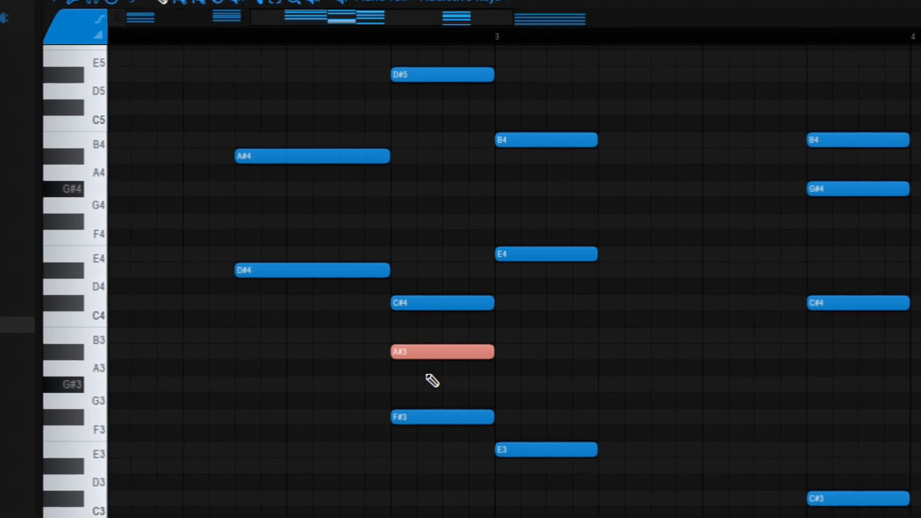
{"action": "key", "text": "shift+Up"}
{"action": "scroll", "coordinate": [432, 382], "scroll_direction": "up", "scroll_amount": 4}
{"action": "scroll", "coordinate": [452, 391], "scroll_direction": "down", "scroll_amount": 2}
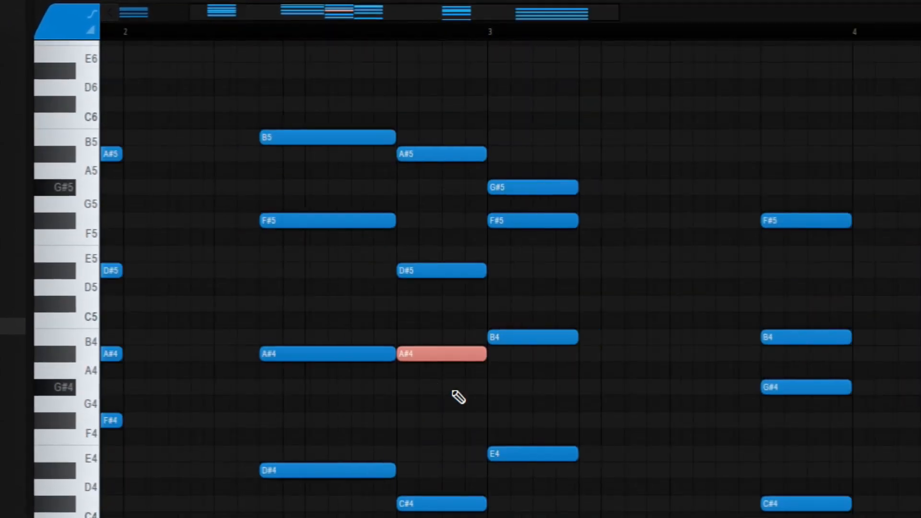
{"action": "right_click", "coordinate": [495, 389]}
- Examine the voicing of the remaining chords across the full four-bar Addictive Keys progression
{"action": "scroll", "coordinate": [331, 266], "scroll_direction": "down", "scroll_amount": 2}
{"action": "scroll", "coordinate": [602, 421], "scroll_direction": "down", "scroll_amount": 3}
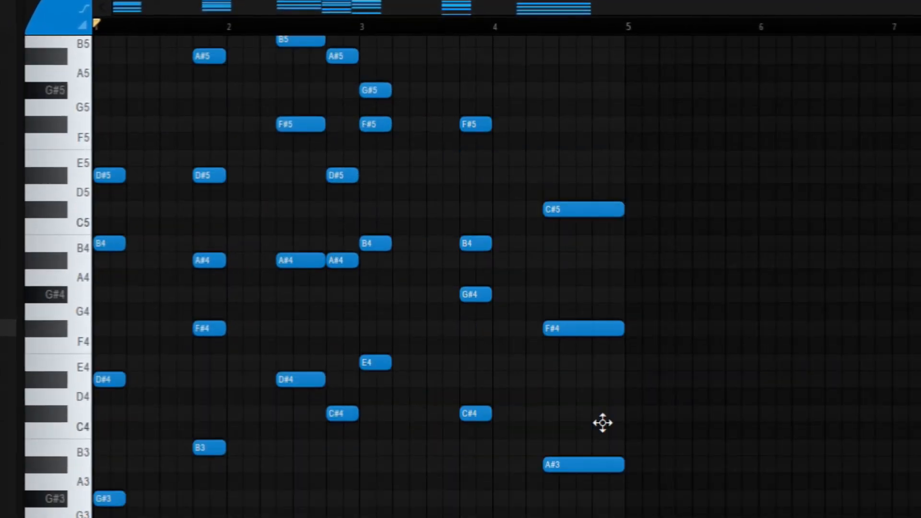
{"action": "scroll", "coordinate": [288, 456], "scroll_direction": "up", "scroll_amount": 2}
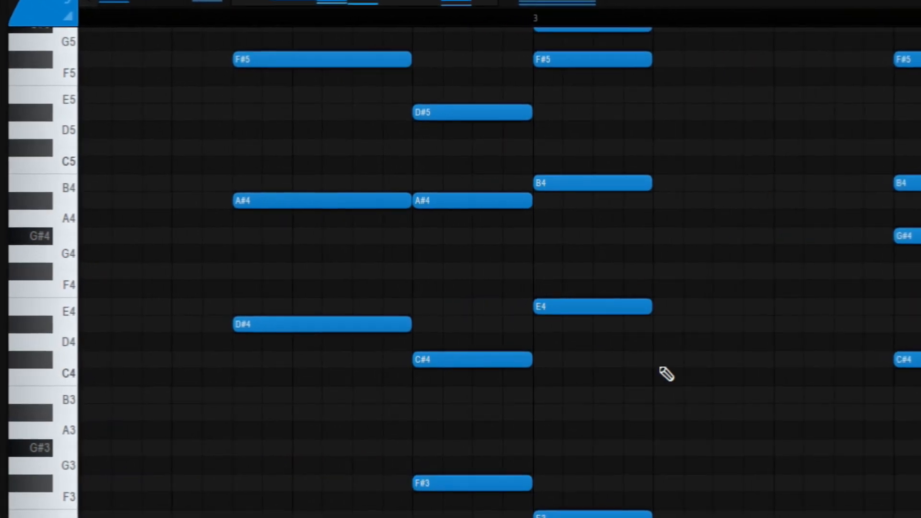
{"action": "scroll", "coordinate": [639, 408], "scroll_direction": "down", "scroll_amount": 2}
{"action": "scroll", "coordinate": [629, 413], "scroll_direction": "down", "scroll_amount": 3}
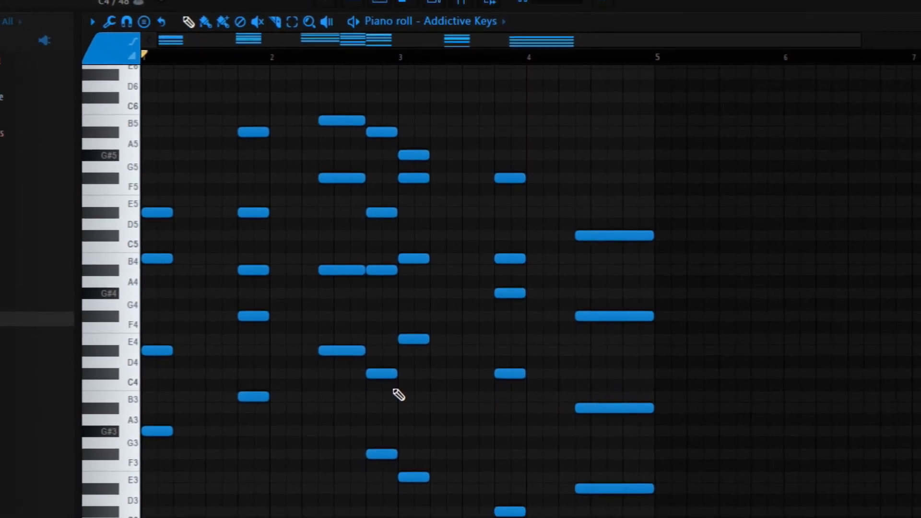
{"action": "scroll", "coordinate": [398, 395], "scroll_direction": "up", "scroll_amount": 3}
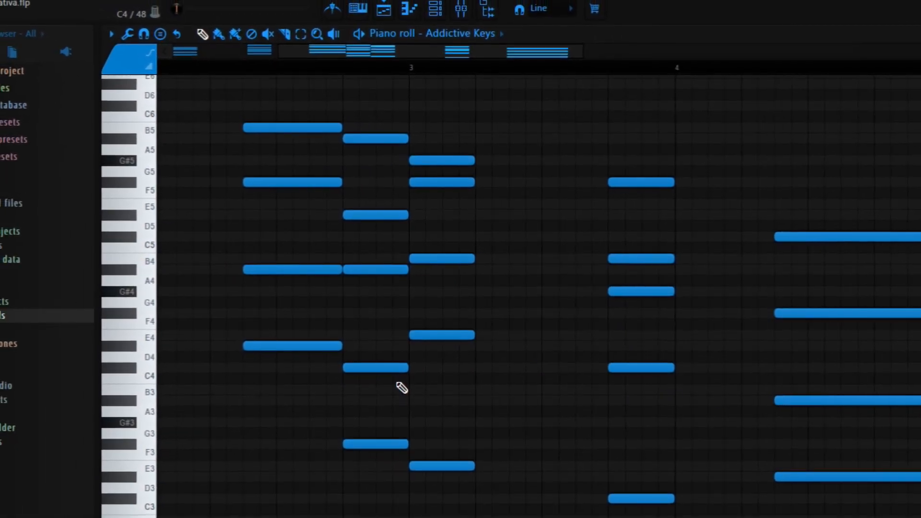
{"action": "left_click_drag", "start_coordinate": [919, 67], "coordinate": [920, 52]}
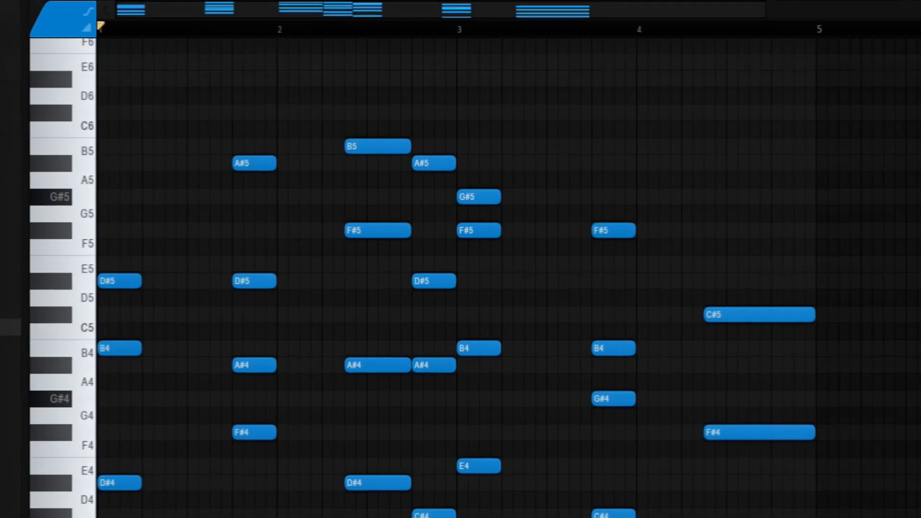
{"action": "scroll", "coordinate": [340, 167], "scroll_direction": "down", "scroll_amount": 2}
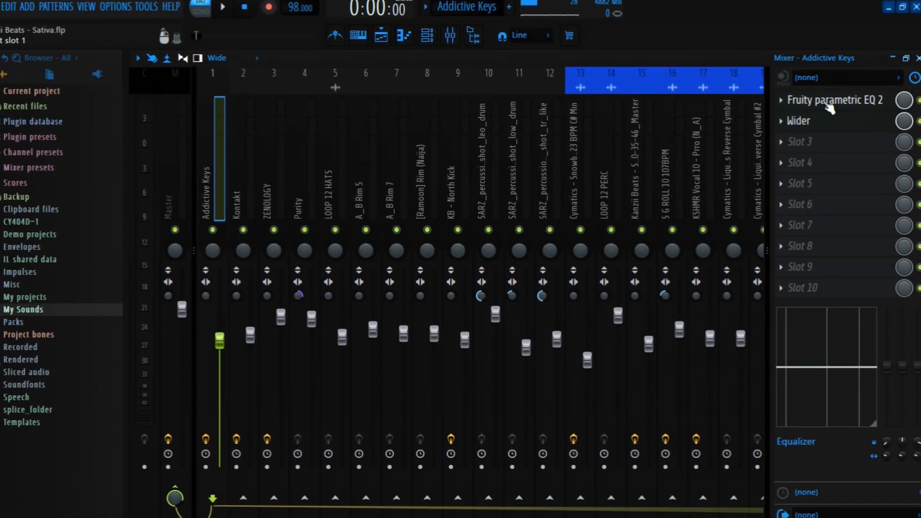
- Inspect the Fruity parametric EQ 2 and Wider effects on the Addictive Keys mixer track
{"action": "left_click", "coordinate": [796, 99]}
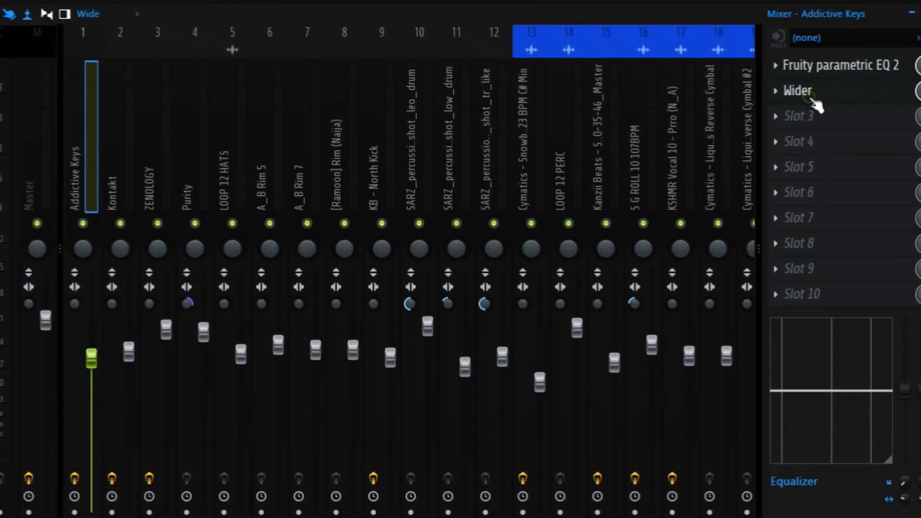
{"action": "left_click", "coordinate": [827, 92]}
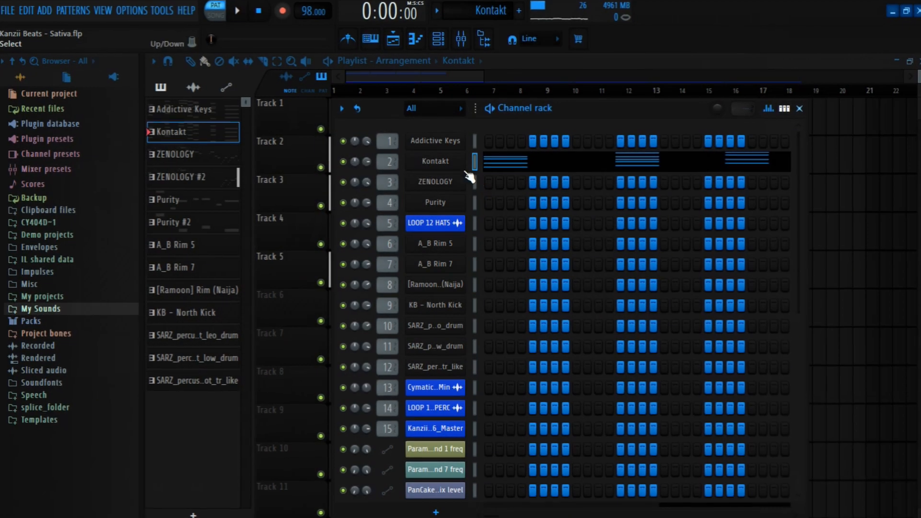
- Inspect the Evolution Hollowbody Blues instrument in the Kontakt channel and its four-bar chord notes in the piano roll
{"action": "left_click", "coordinate": [453, 160]}
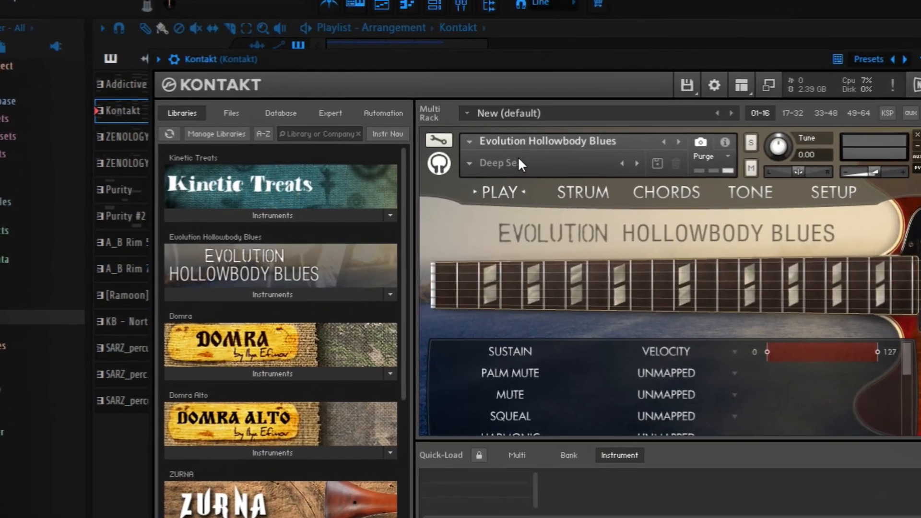
{"action": "left_click", "coordinate": [468, 165]}
{"action": "mouse_move", "coordinate": [486, 171]}
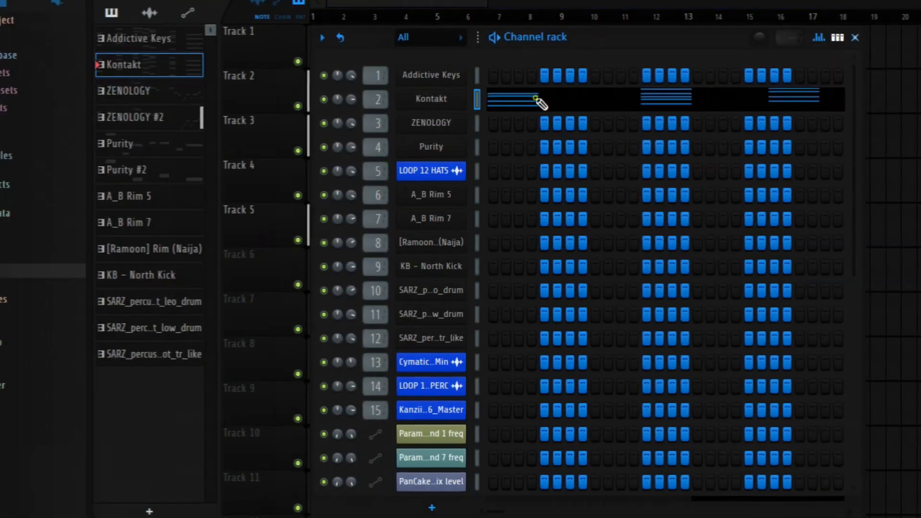
{"action": "left_click", "coordinate": [541, 103]}
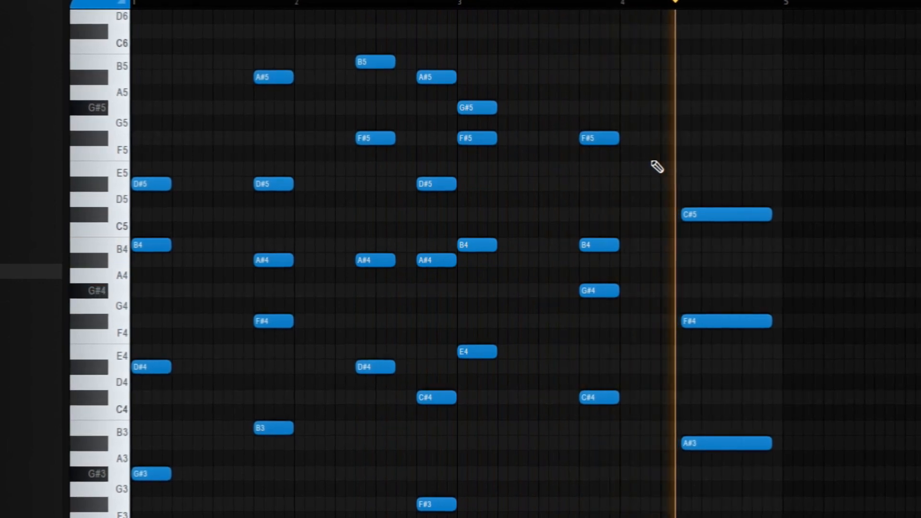
{"action": "scroll", "coordinate": [657, 166], "scroll_direction": "down", "scroll_amount": 3}
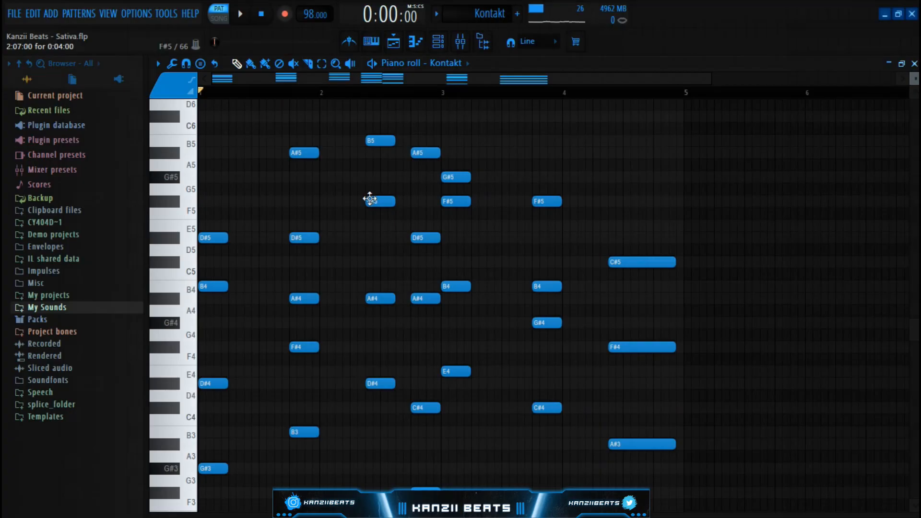
{"action": "scroll", "coordinate": [336, 215], "scroll_direction": "down", "scroll_amount": 3}
{"action": "scroll", "coordinate": [216, 243], "scroll_direction": "up", "scroll_amount": 3}
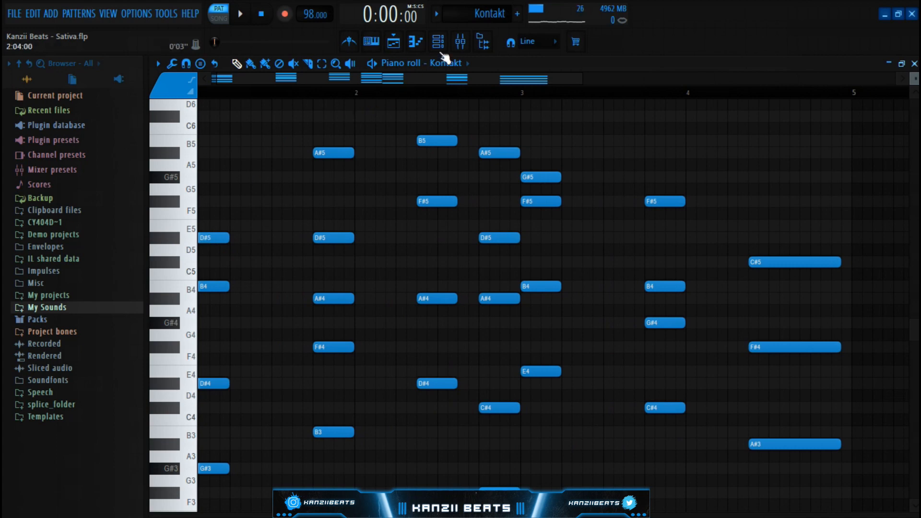
- Inspect the Fruity parametric EQ 2 and Fruity Reeverb 2 settings on the Kontakt mixer track
{"action": "left_click", "coordinate": [461, 44]}
{"action": "left_click", "coordinate": [857, 105]}
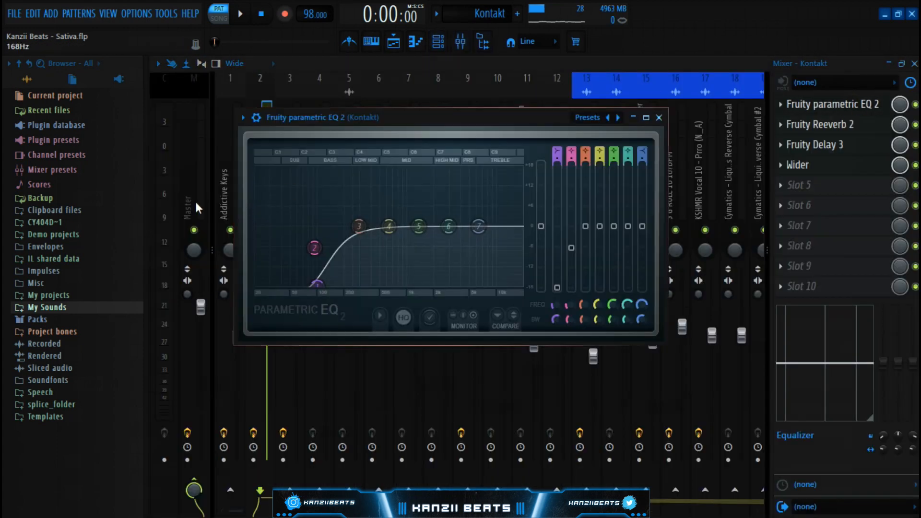
{"action": "left_click_drag", "start_coordinate": [415, 117], "coordinate": [453, 117]}
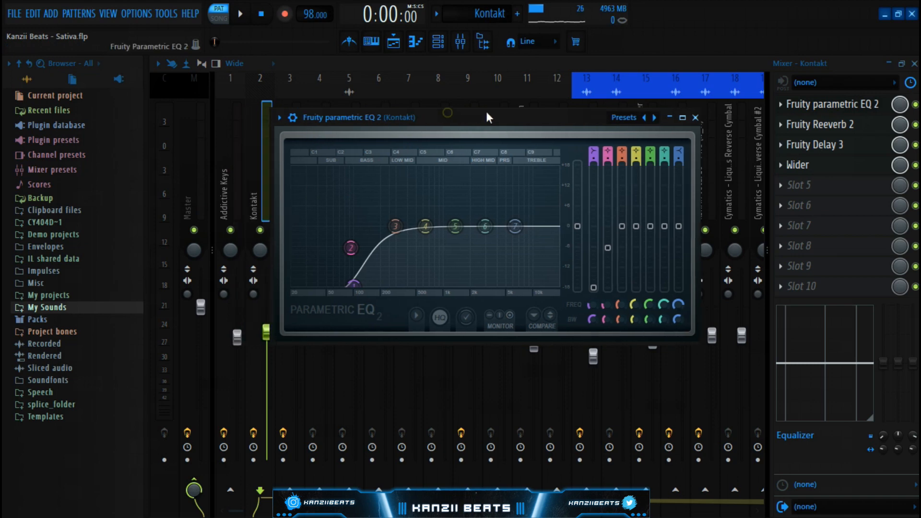
{"action": "left_click", "coordinate": [835, 126]}
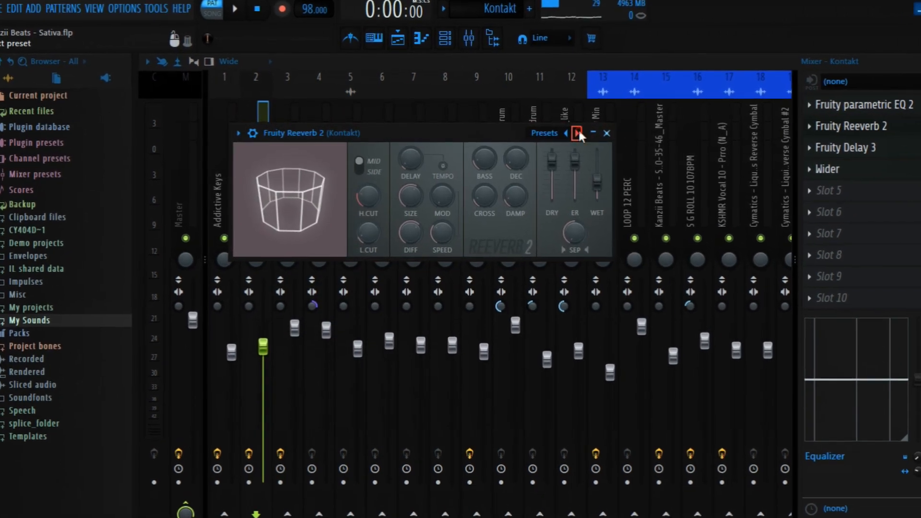
{"action": "right_click", "coordinate": [570, 132]}
{"action": "left_click", "coordinate": [505, 133]}
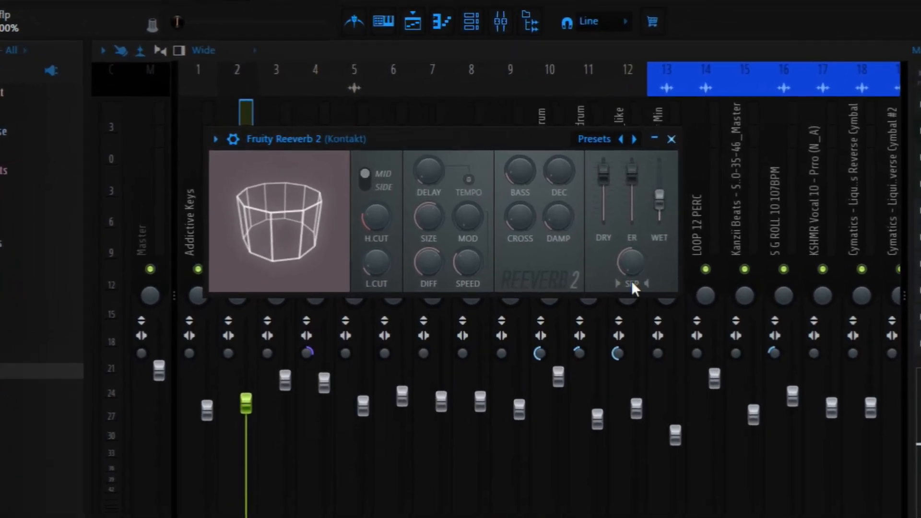
{"action": "left_click", "coordinate": [623, 259]}
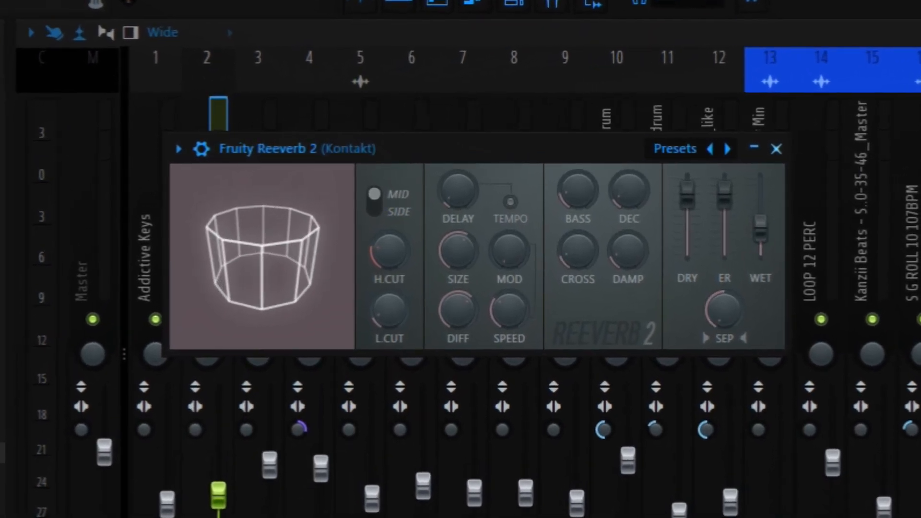
{"action": "left_click", "coordinate": [851, 125]}
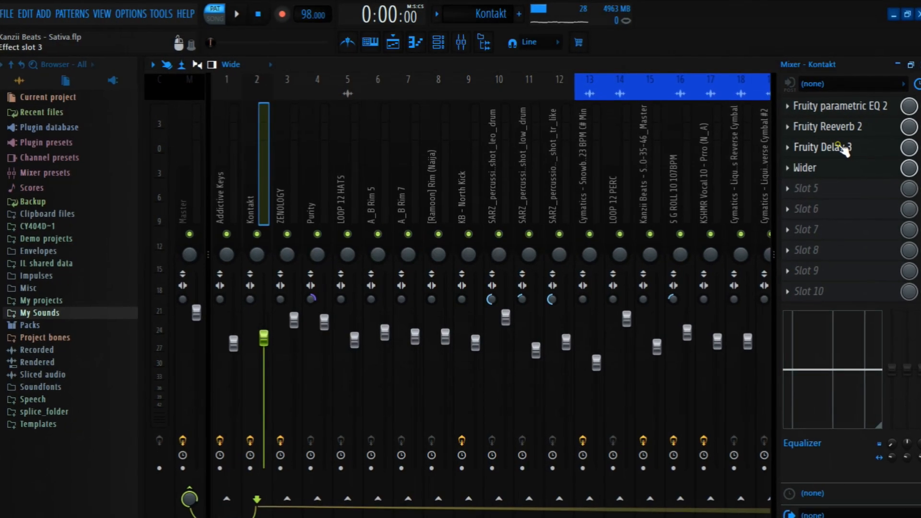
- Inspect the Fruity Delay 3 output settings and the Wider effect on the Kontakt mixer track
{"action": "left_click", "coordinate": [844, 146]}
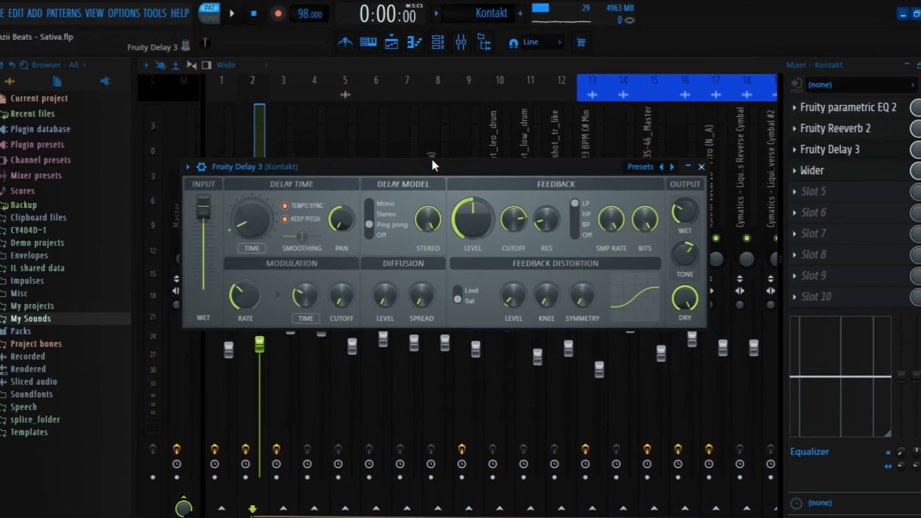
{"action": "left_click_drag", "start_coordinate": [431, 165], "coordinate": [426, 102]}
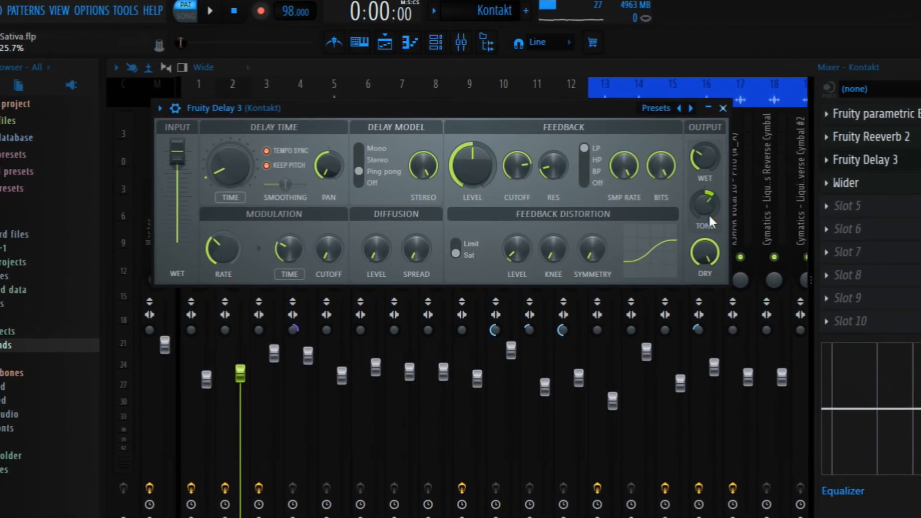
{"action": "left_click", "coordinate": [706, 210]}
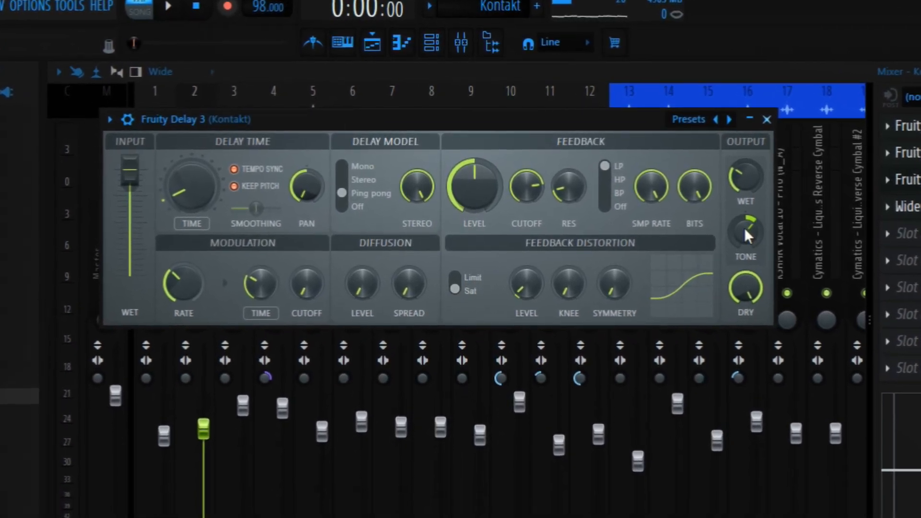
{"action": "left_click", "coordinate": [740, 227]}
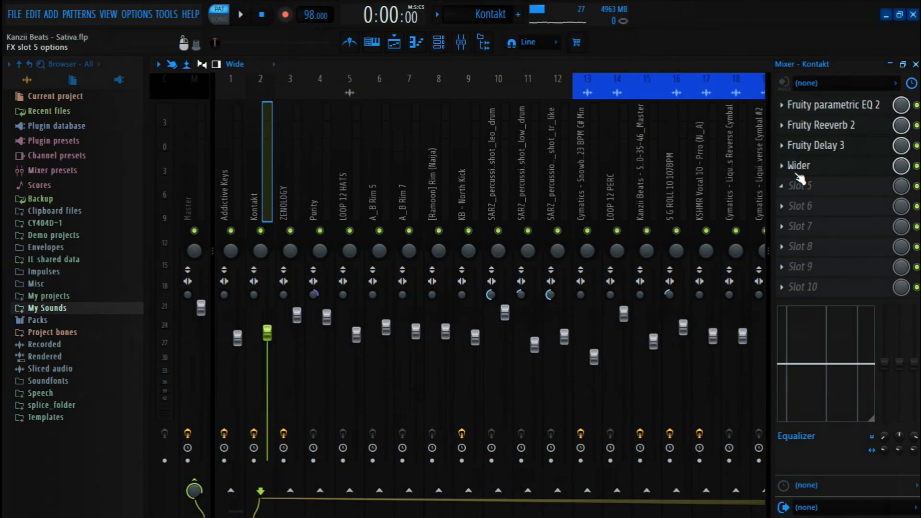
{"action": "left_click", "coordinate": [797, 172]}
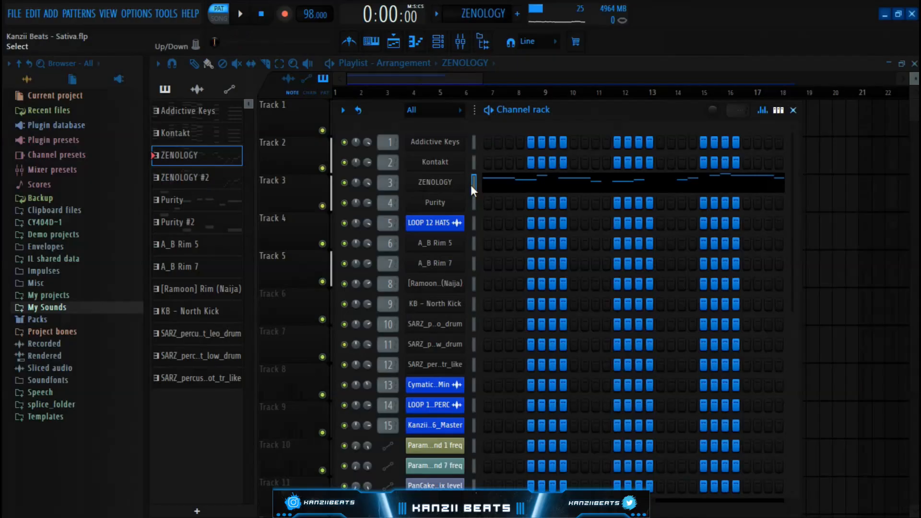
- View the ZENOLOGY channel's Sax Section 2 preset and play back its melody in the piano roll
{"action": "left_click", "coordinate": [460, 182]}
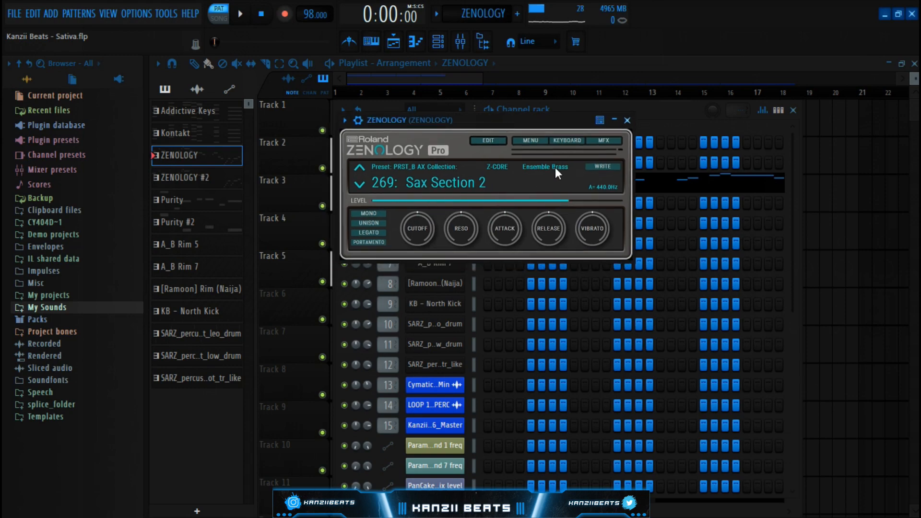
{"action": "left_click", "coordinate": [474, 179]}
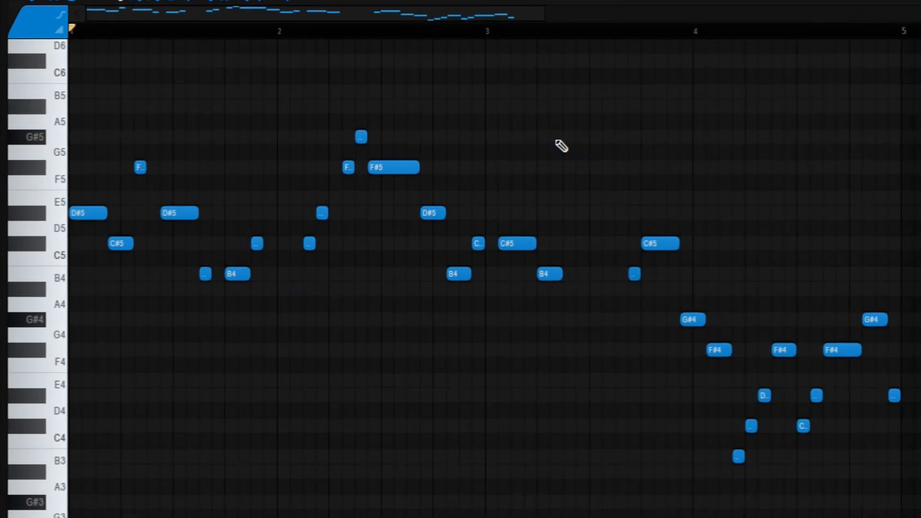
{"action": "key", "text": "space"}
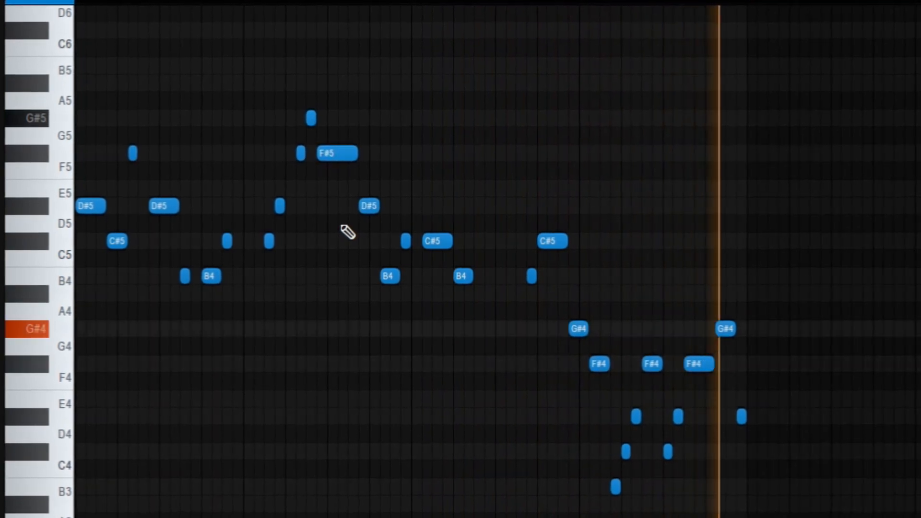
{"action": "key", "text": "space"}
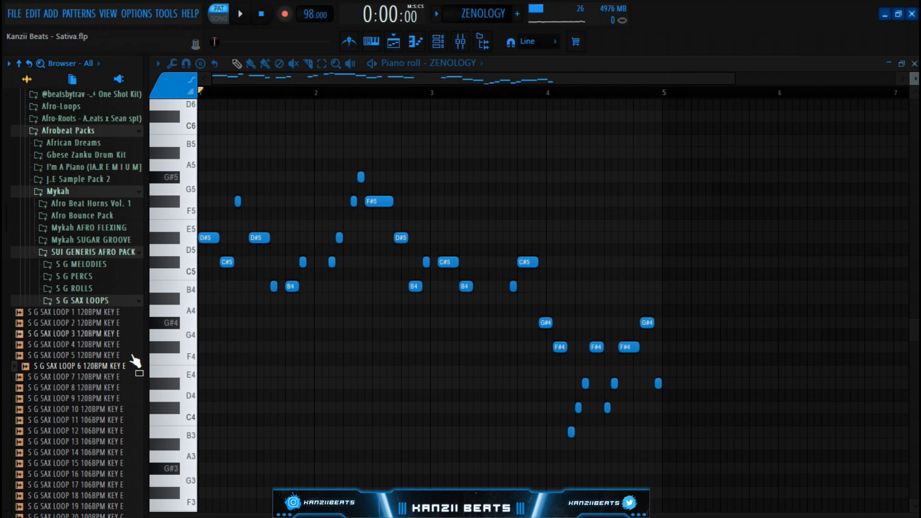
- Load S G SAX LOOP 6 120BPM KEY E into the audio editor, view its tool options for score conversion, and close the editor
{"action": "right_click", "coordinate": [86, 372]}
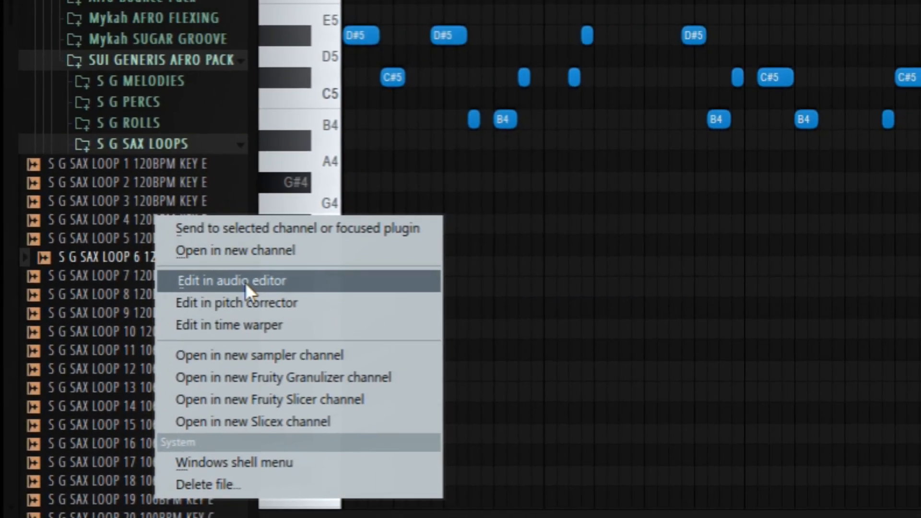
{"action": "left_click", "coordinate": [233, 292]}
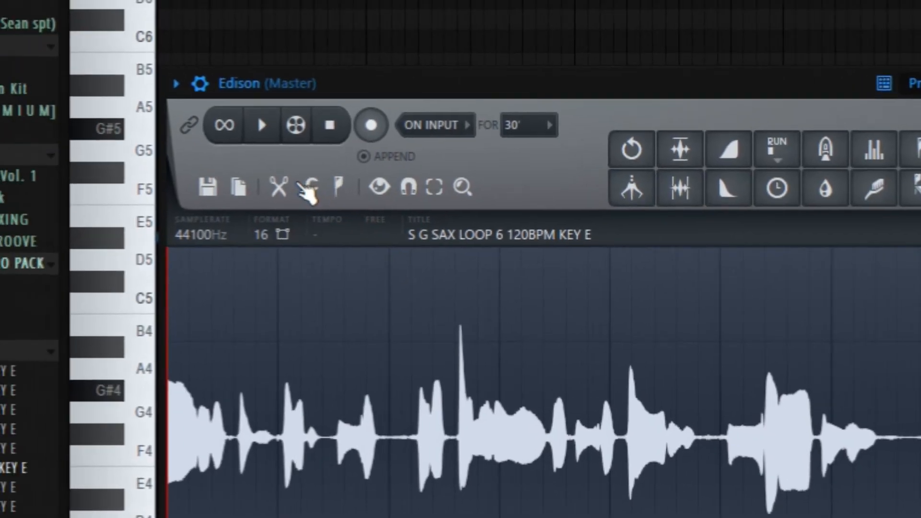
{"action": "left_click", "coordinate": [282, 209]}
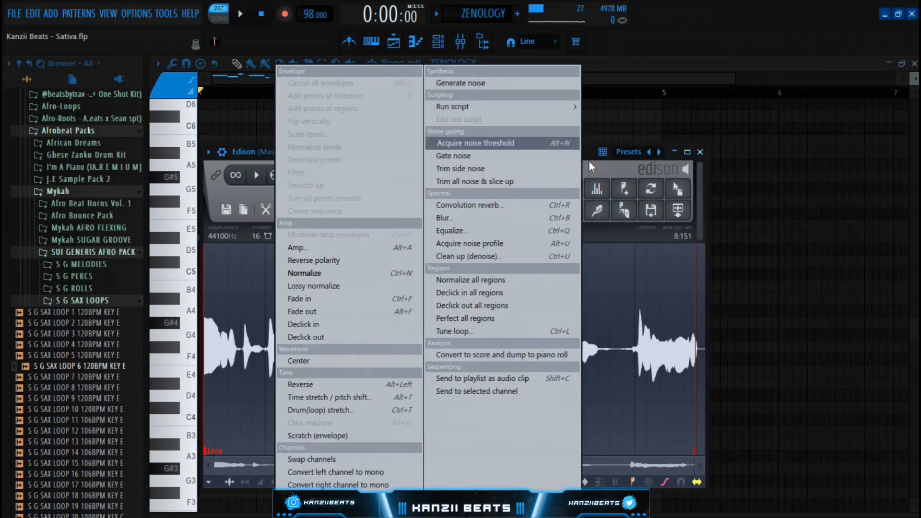
{"action": "left_click", "coordinate": [621, 58]}
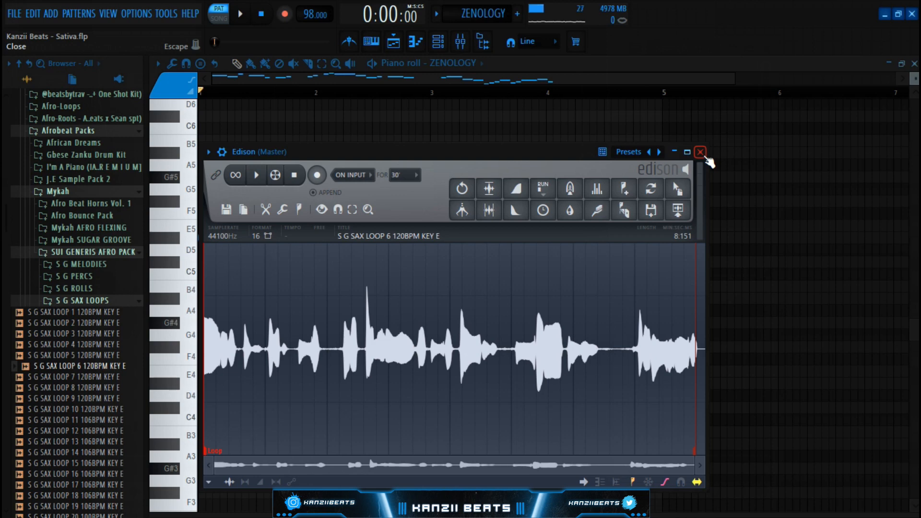
{"action": "left_click", "coordinate": [701, 152]}
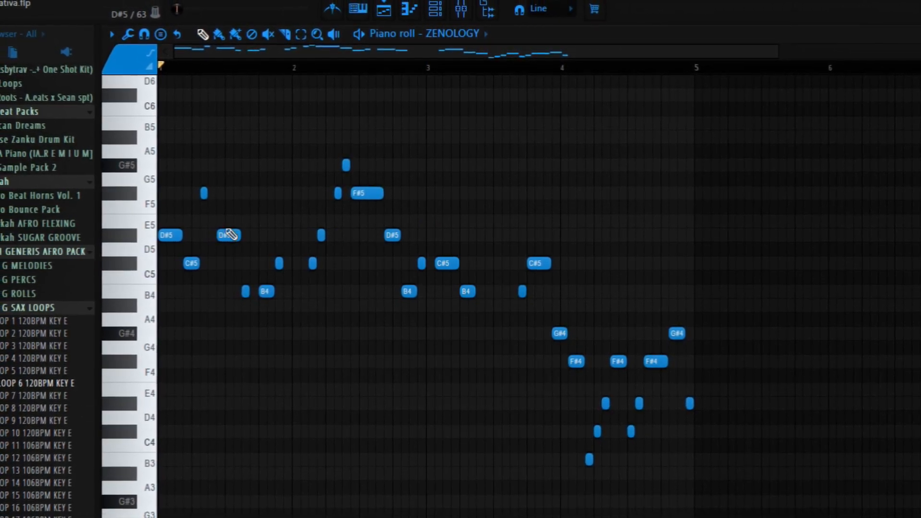
- Examine the opening notes of the ZENOLOGY sax melody up close in the piano roll
{"action": "scroll", "coordinate": [168, 247], "scroll_direction": "up", "scroll_amount": 3}
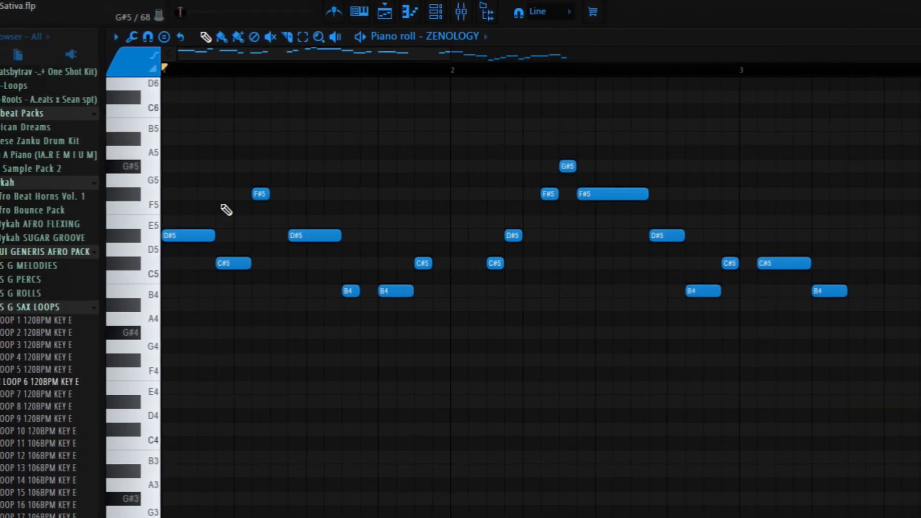
{"action": "scroll", "coordinate": [327, 369], "scroll_direction": "down", "scroll_amount": 2}
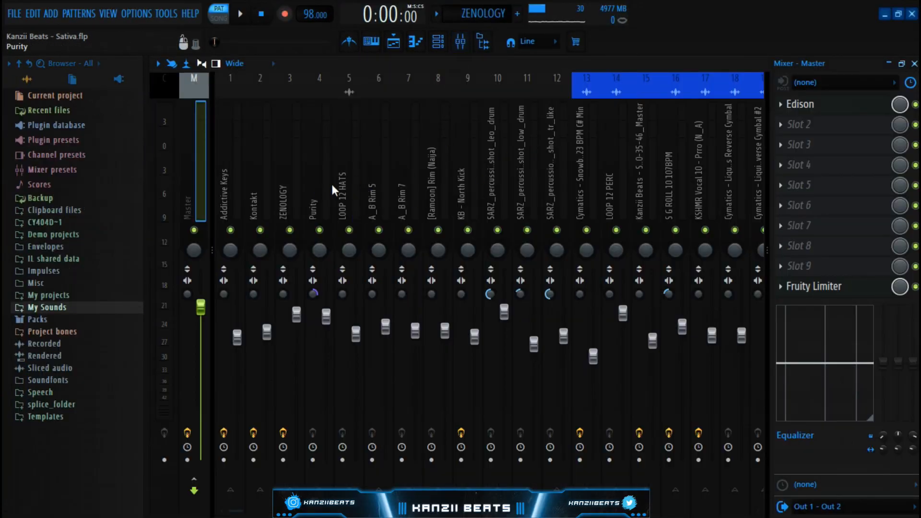
- Inspect the Fruity parametric EQ 2, ValhallaRoom and ValhallaSupermassive effects on the ZENOLOGY mixer track
{"action": "left_click", "coordinate": [314, 185]}
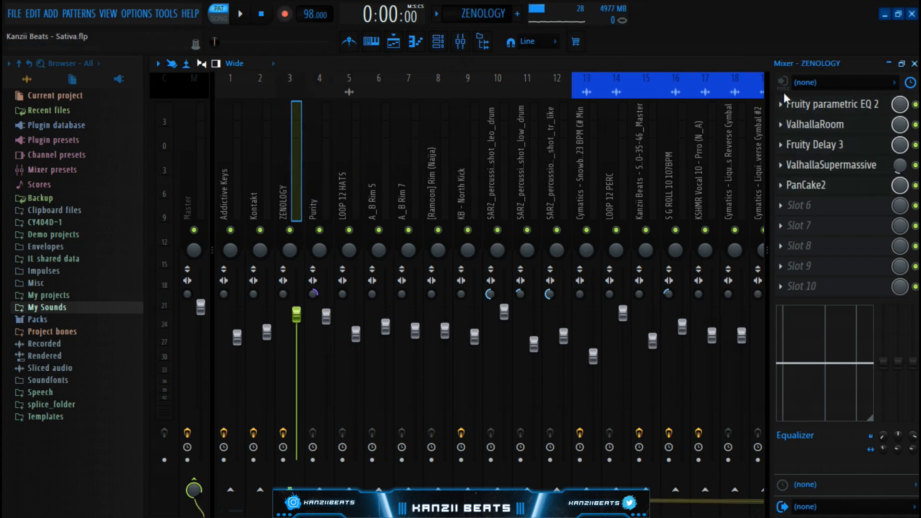
{"action": "left_click", "coordinate": [810, 106]}
{"action": "left_click_drag", "start_coordinate": [488, 234], "coordinate": [470, 124]}
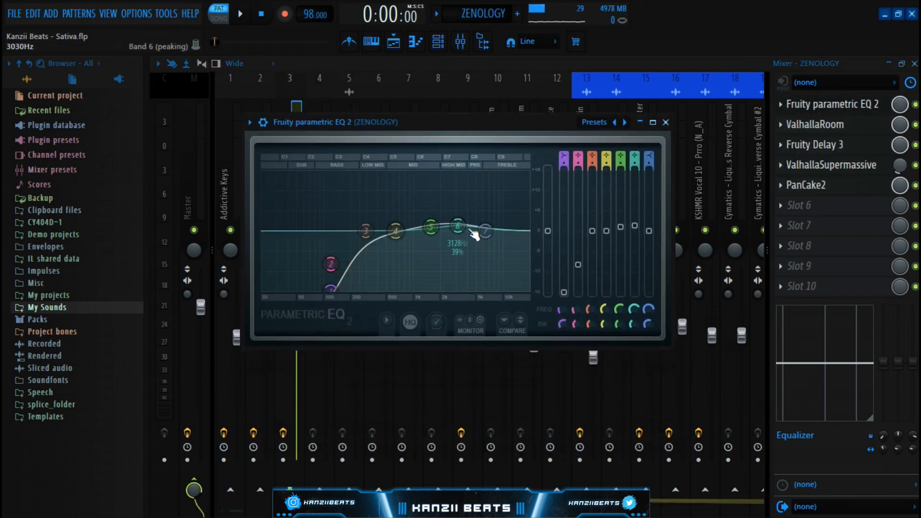
{"action": "left_click", "coordinate": [815, 124]}
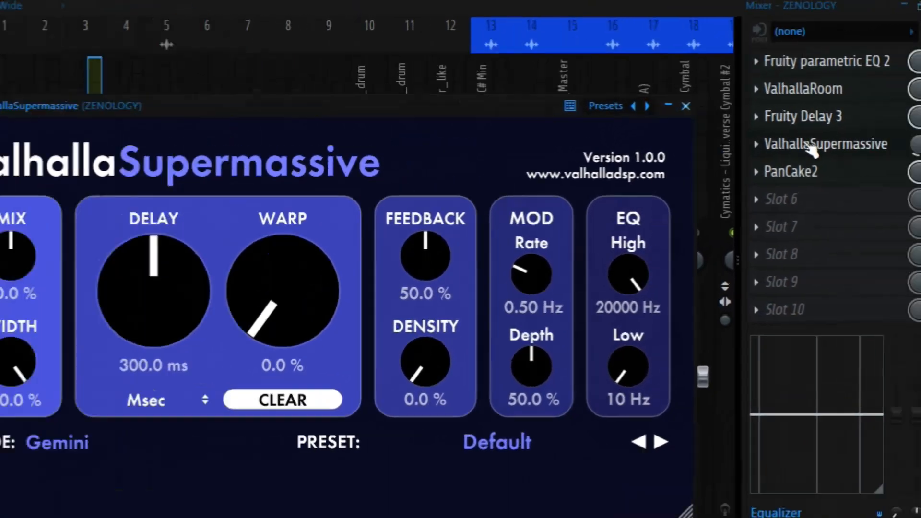
{"action": "left_click", "coordinate": [889, 123]}
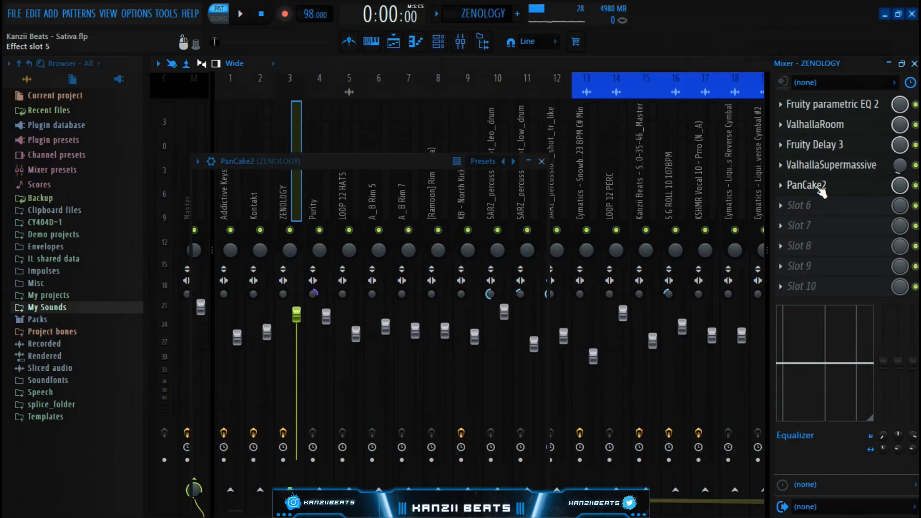
- Inspect the PanCake2 panning curve and its LFO and mix settings on the ZENOLOGY mixer track
{"action": "left_click", "coordinate": [726, 210]}
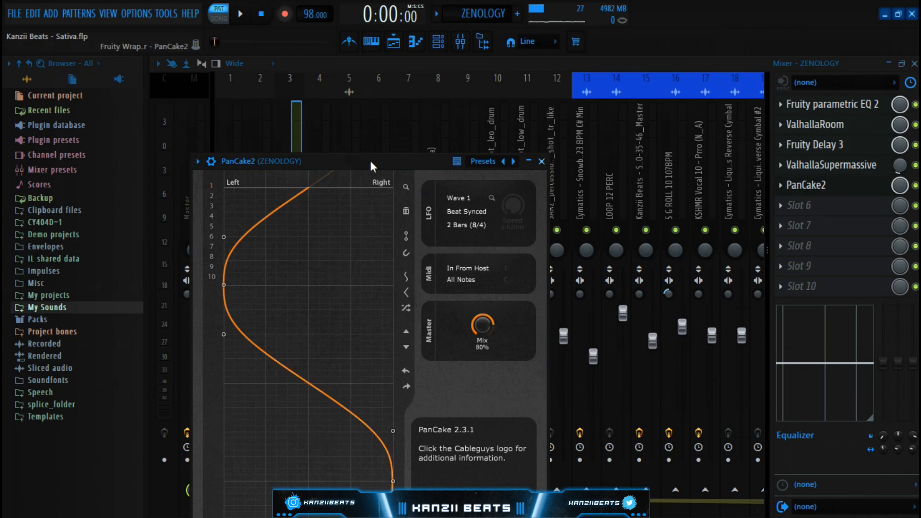
{"action": "left_click_drag", "start_coordinate": [370, 158], "coordinate": [454, 139]}
{"action": "double_click", "coordinate": [455, 138]}
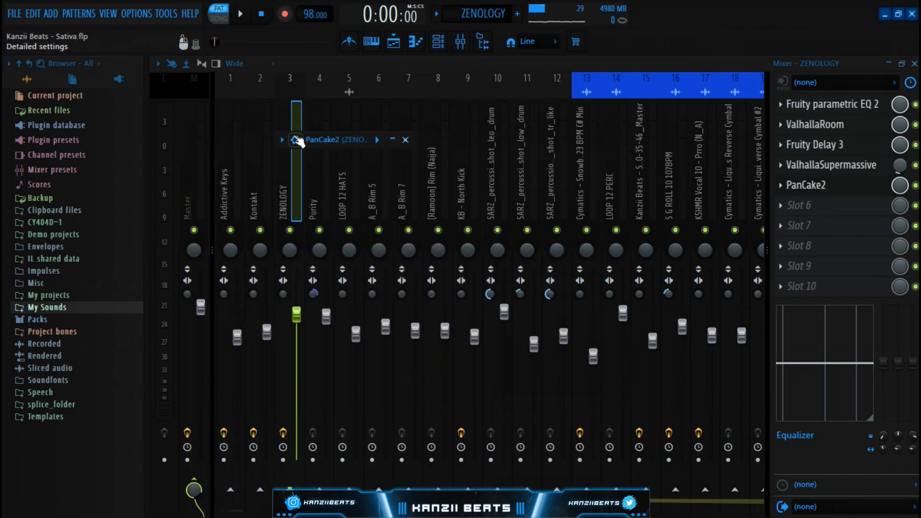
{"action": "left_click", "coordinate": [393, 140]}
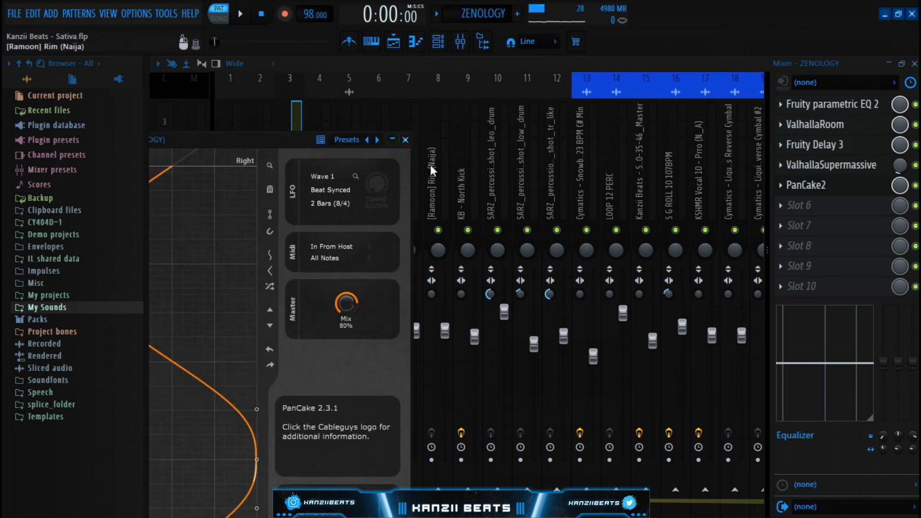
{"action": "left_click_drag", "start_coordinate": [280, 138], "coordinate": [526, 78]}
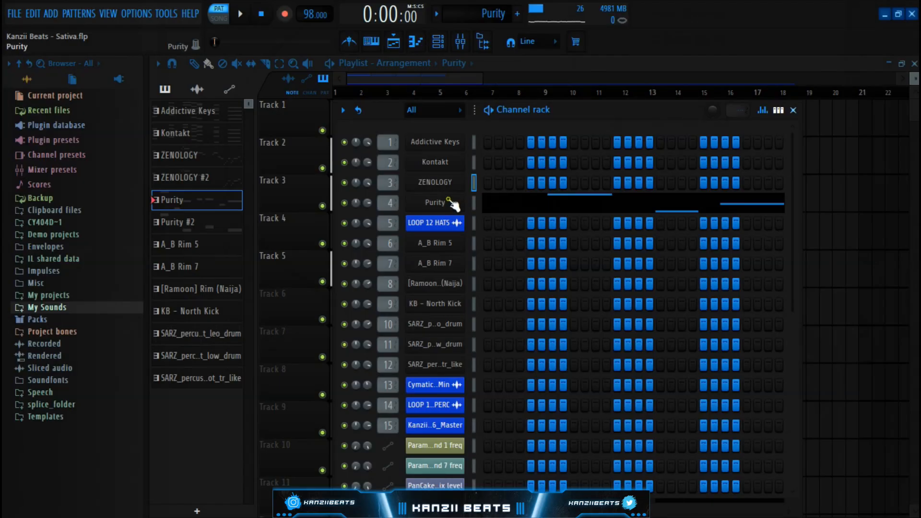
- View the Purity channel's instrument patches and play back its bass pattern in the piano roll
{"action": "left_click", "coordinate": [451, 202]}
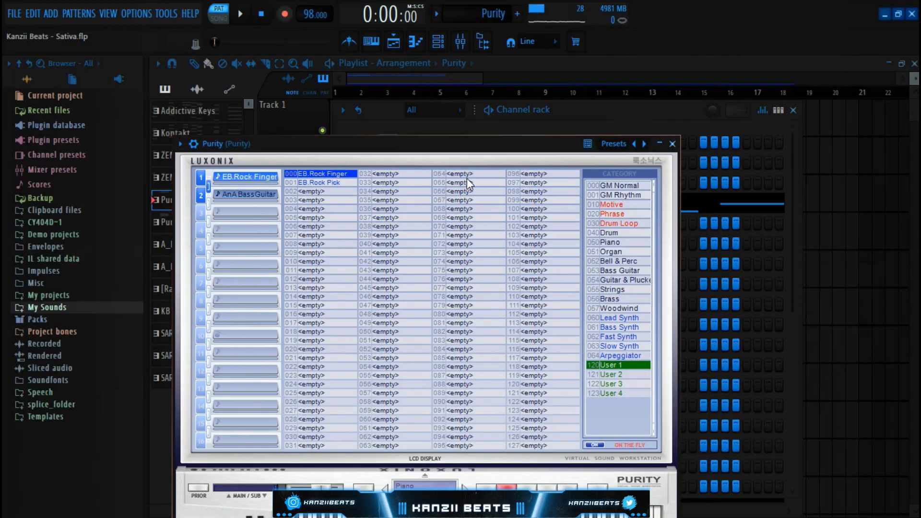
{"action": "left_click_drag", "start_coordinate": [485, 148], "coordinate": [546, 130]}
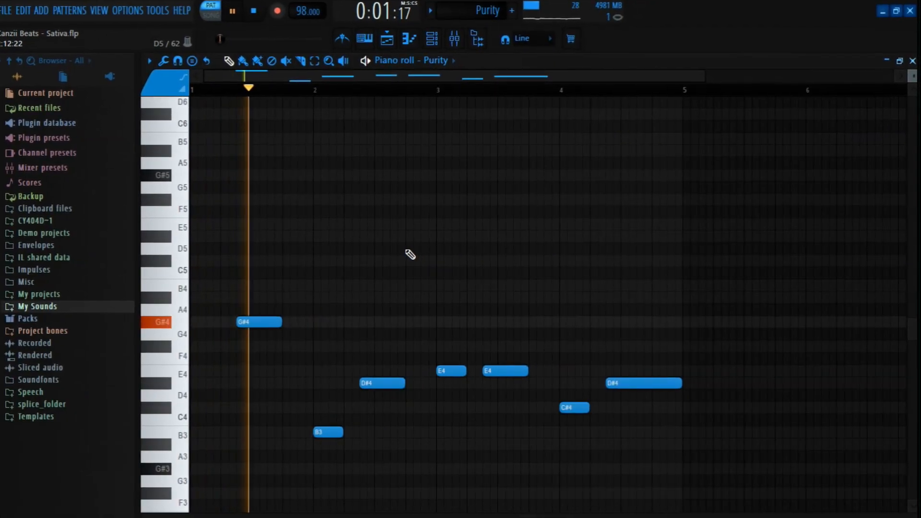
{"action": "scroll", "coordinate": [406, 253], "scroll_direction": "down", "scroll_amount": 3}
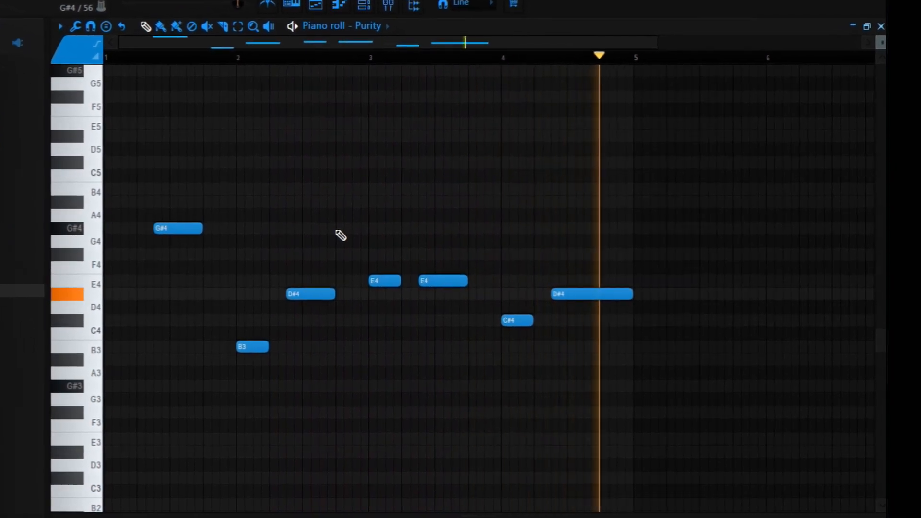
{"action": "key", "text": "space"}
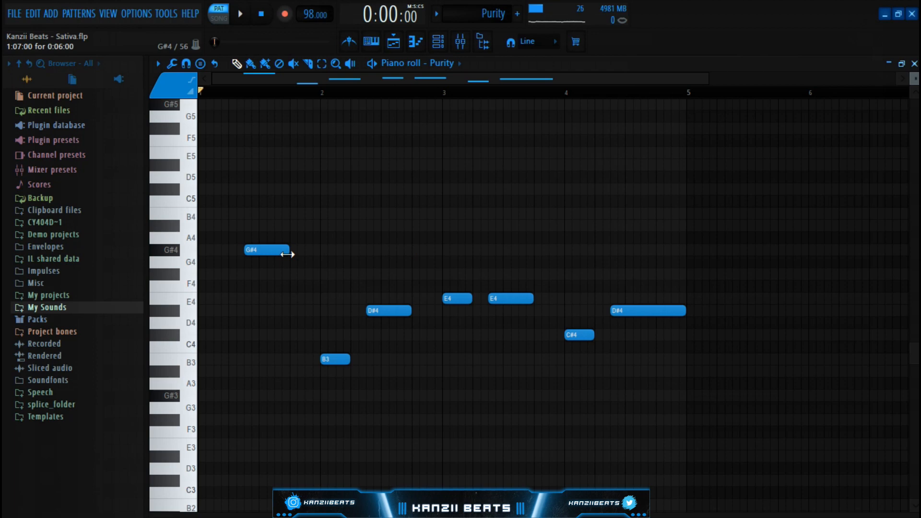
{"action": "key", "text": "Escape"}
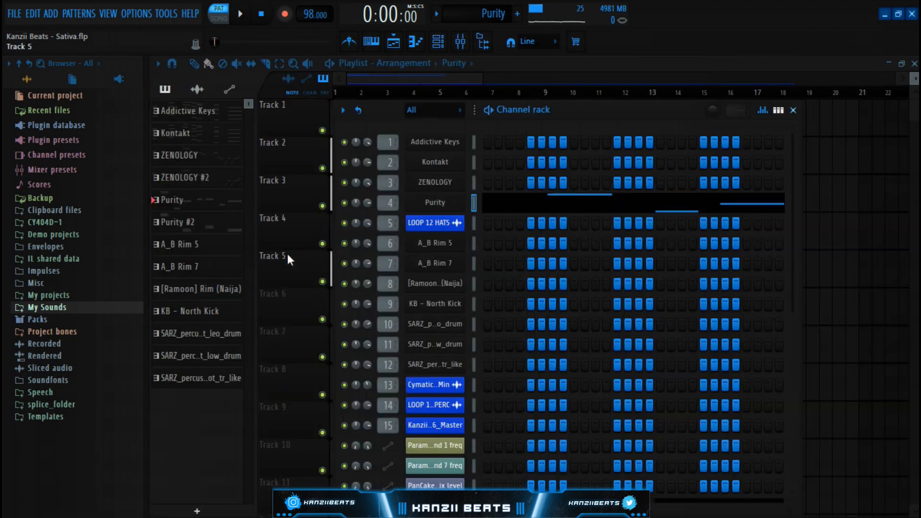
- Reopen the Purity bass pattern in the piano roll and examine its note positions across bars 1 to 4
{"action": "left_click", "coordinate": [841, 223]}
{"action": "double_click", "coordinate": [363, 119]}
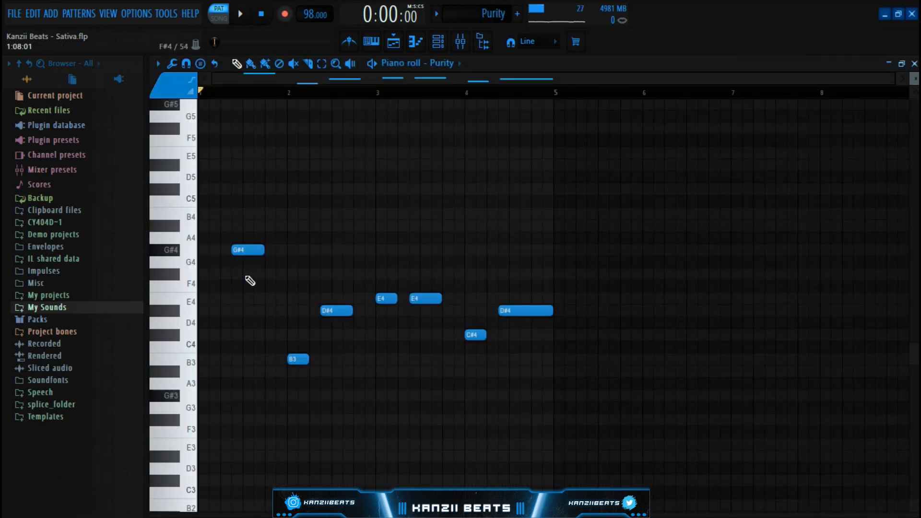
{"action": "scroll", "coordinate": [386, 78], "scroll_direction": "up", "scroll_amount": 3}
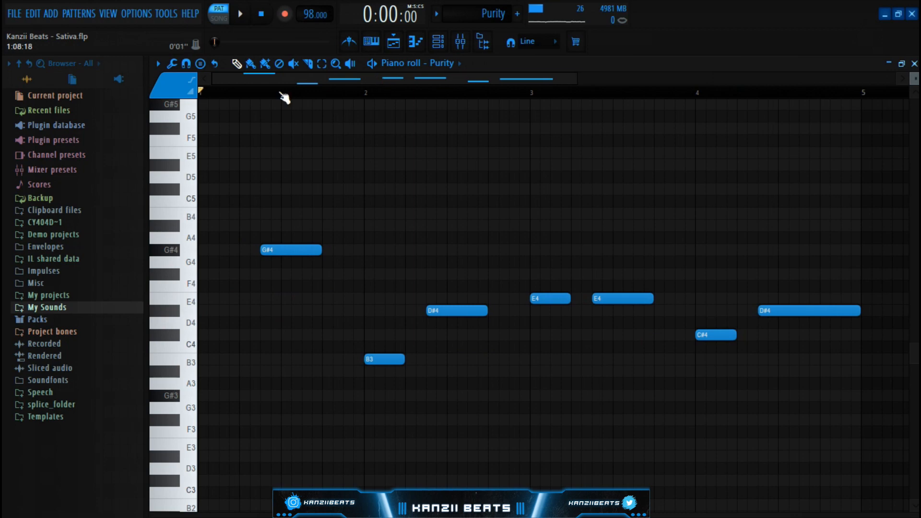
{"action": "scroll", "coordinate": [285, 98], "scroll_direction": "down", "scroll_amount": 3}
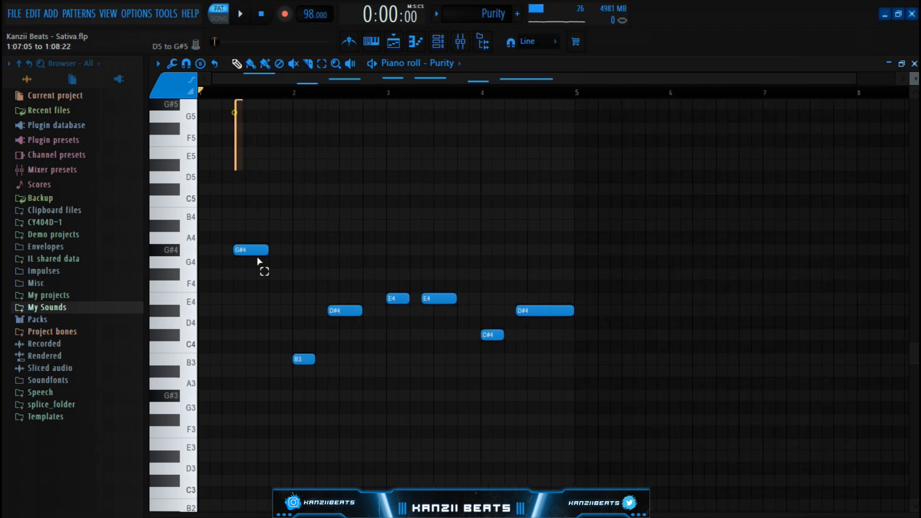
{"action": "left_click_drag", "start_coordinate": [258, 260], "coordinate": [269, 411]}
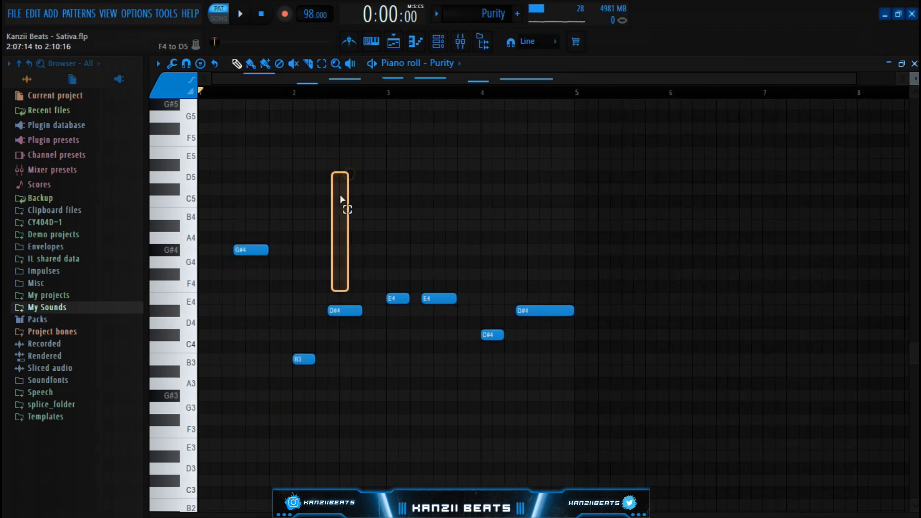
{"action": "left_click_drag", "start_coordinate": [342, 199], "coordinate": [374, 449]}
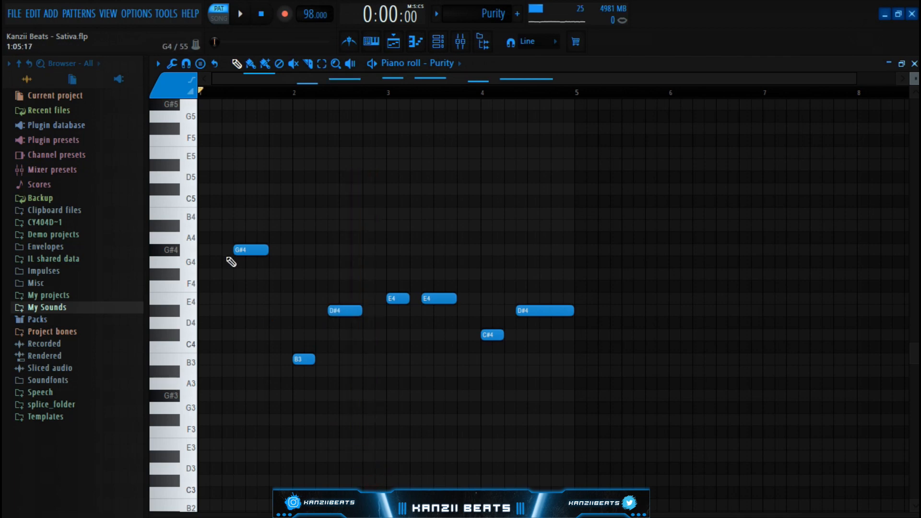
- View the Purity channel in the mixer and open the sample settings of the Cymatics - Snowball Effect Vocal Loop clip on Track 5
{"action": "key", "text": "F5"}
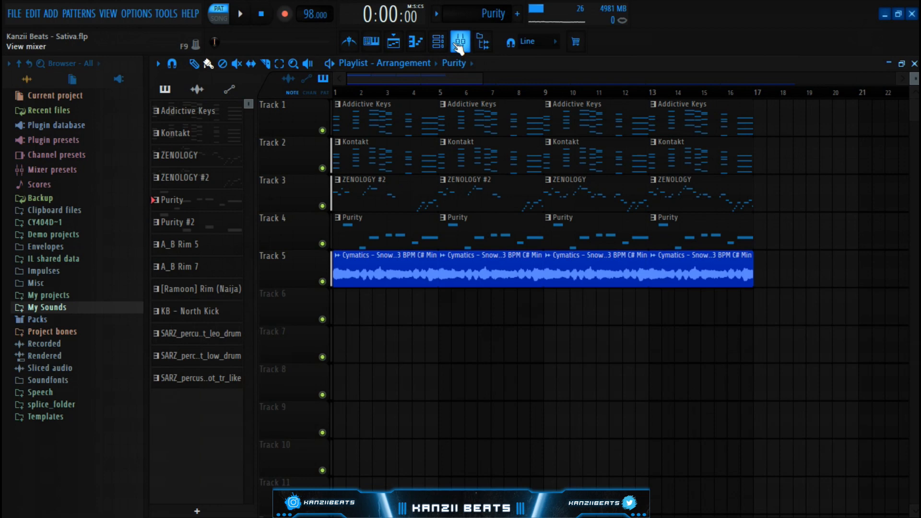
{"action": "left_click", "coordinate": [459, 47]}
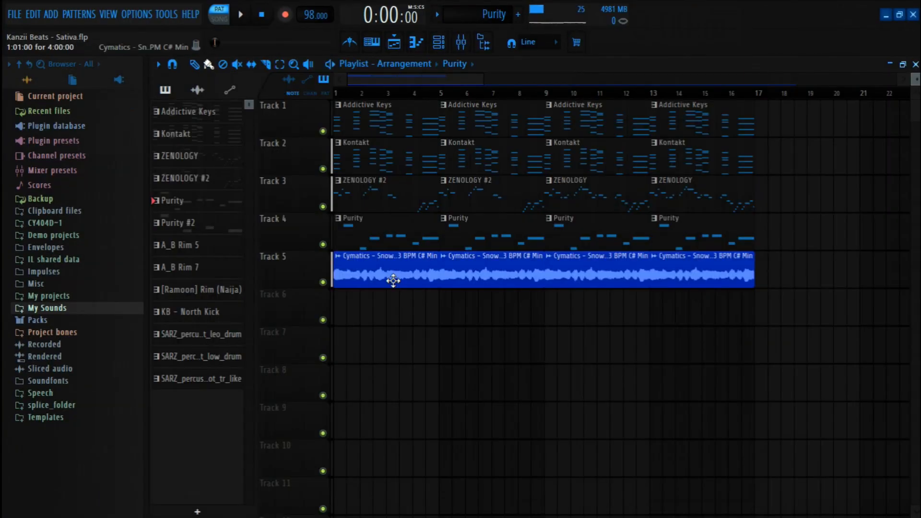
{"action": "double_click", "coordinate": [393, 280]}
{"action": "left_click_drag", "start_coordinate": [543, 148], "coordinate": [558, 117]}
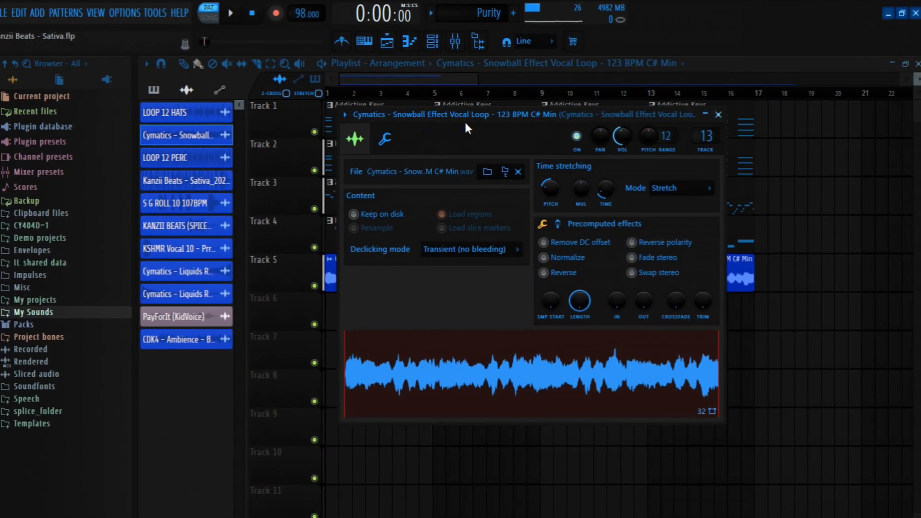
{"action": "left_click_drag", "start_coordinate": [474, 114], "coordinate": [447, 125]}
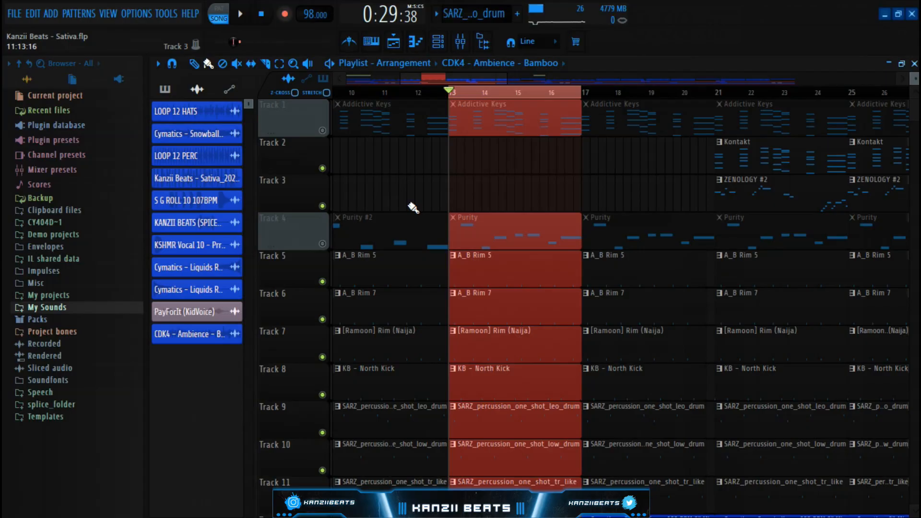
- Play the selected section from bar 13 to 17 and look through the drum, percussion, loop and ambience tracks in the playlist
{"action": "scroll", "coordinate": [440, 252], "scroll_direction": "down", "scroll_amount": 3}
{"action": "scroll", "coordinate": [455, 258], "scroll_direction": "down", "scroll_amount": 1}
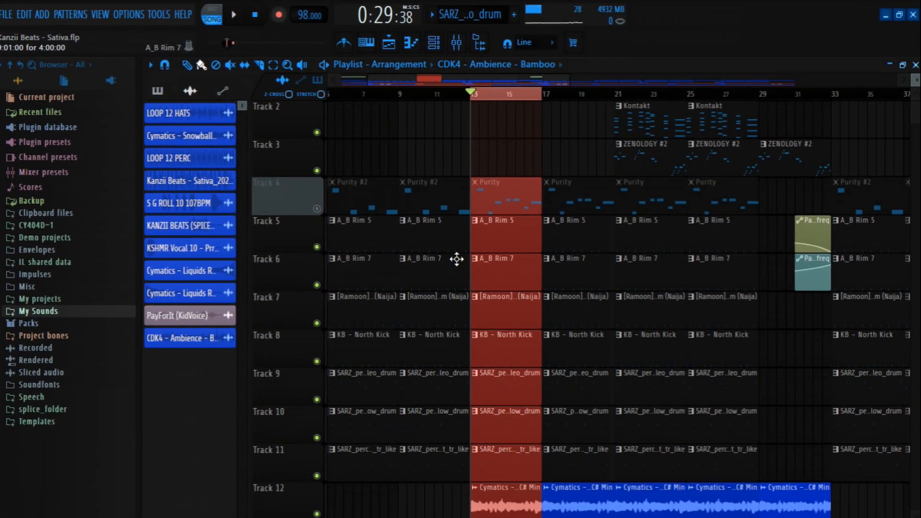
{"action": "scroll", "coordinate": [454, 259], "scroll_direction": "up", "scroll_amount": 1}
{"action": "key", "text": "space"}
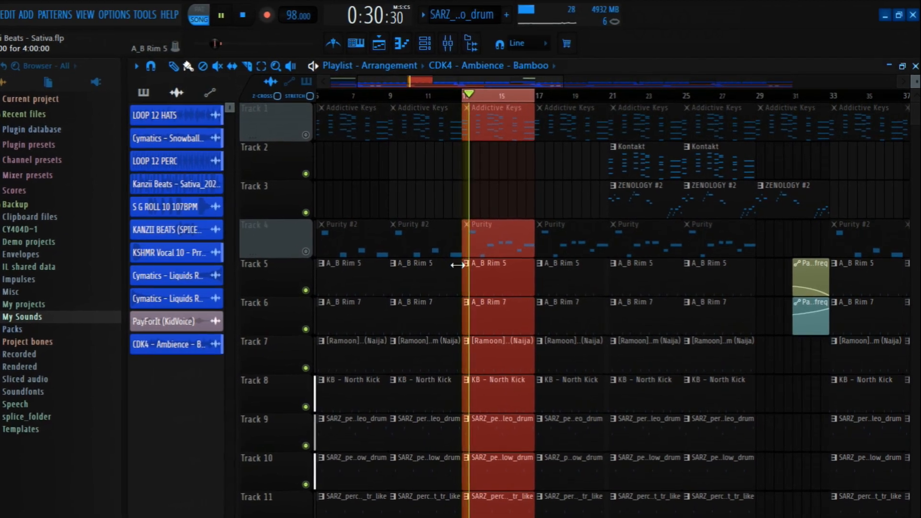
{"action": "scroll", "coordinate": [542, 354], "scroll_direction": "down", "scroll_amount": 2}
{"action": "scroll", "coordinate": [528, 290], "scroll_direction": "down", "scroll_amount": 2}
{"action": "scroll", "coordinate": [504, 302], "scroll_direction": "up", "scroll_amount": 1}
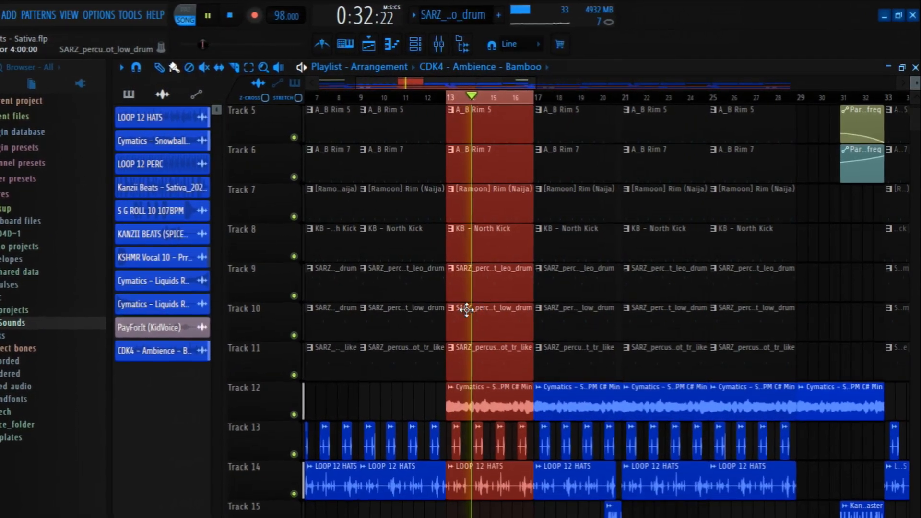
{"action": "scroll", "coordinate": [463, 311], "scroll_direction": "up", "scroll_amount": 3}
{"action": "scroll", "coordinate": [446, 314], "scroll_direction": "down", "scroll_amount": 2}
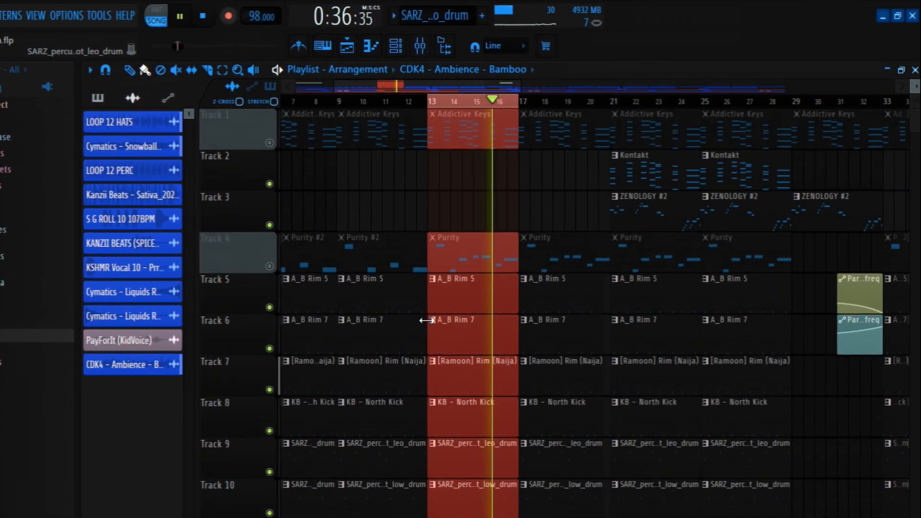
{"action": "scroll", "coordinate": [417, 327], "scroll_direction": "down", "scroll_amount": 7}
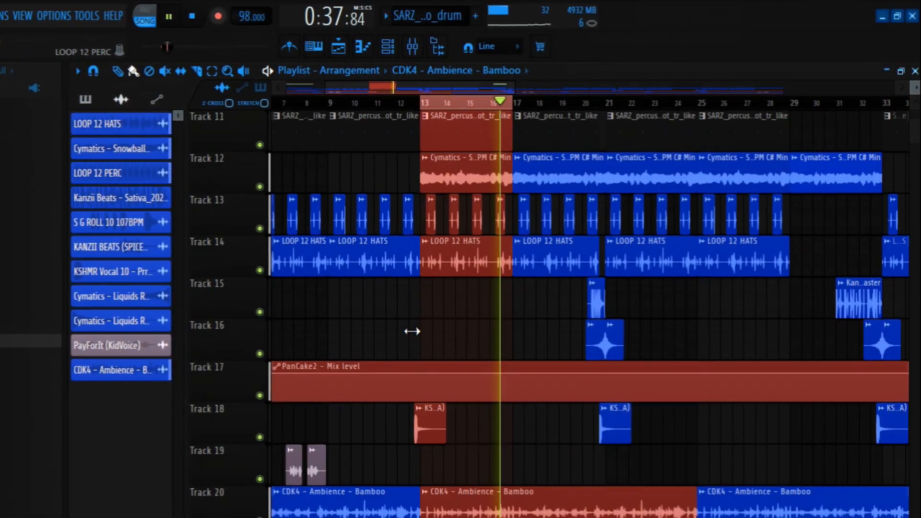
{"action": "scroll", "coordinate": [412, 331], "scroll_direction": "up", "scroll_amount": 3}
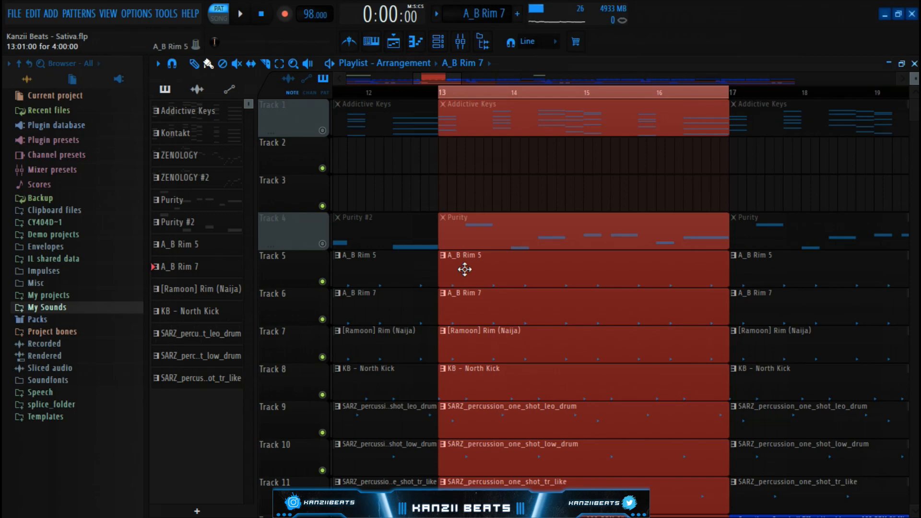
- Examine the A_B Rim 5 pattern and play back the KB - North Kick pattern in the piano roll
{"action": "double_click", "coordinate": [465, 269]}
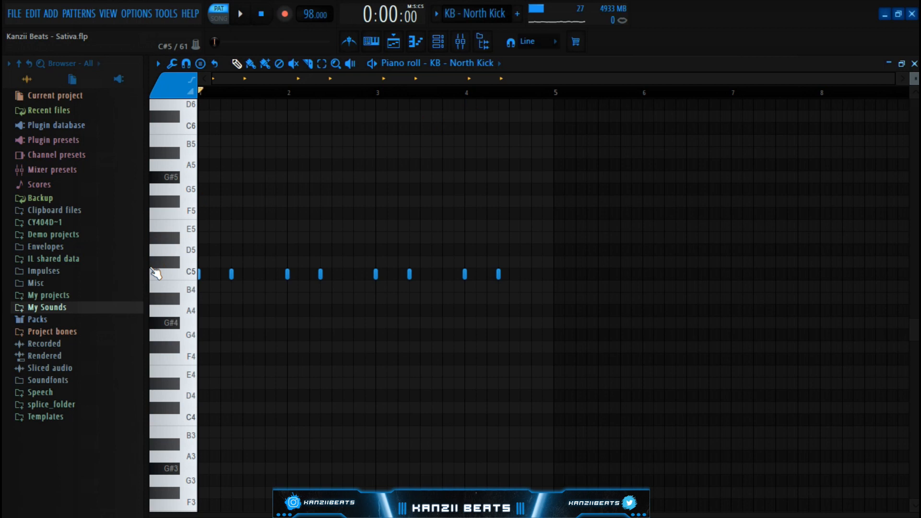
{"action": "key", "text": "space"}
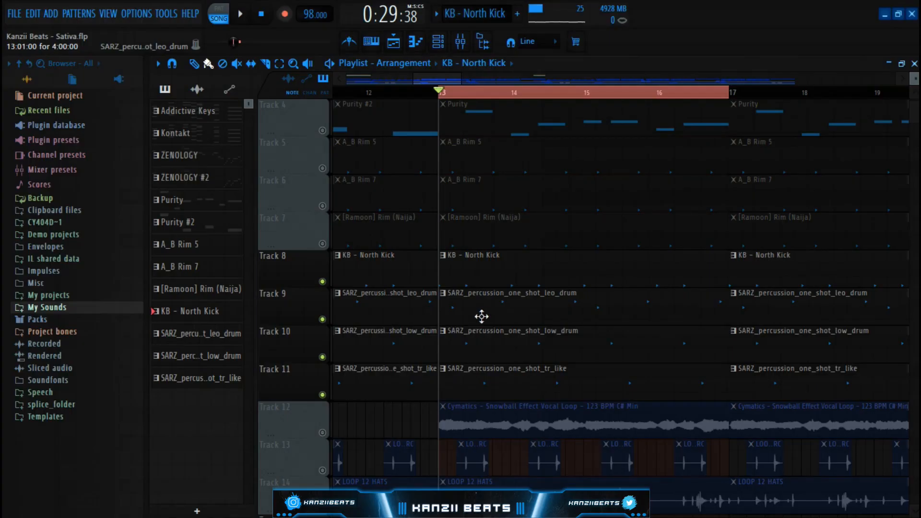
- Play the percussion section from bar 13 and view the SARZ leo_drum, low_drum and tr_like patterns in the piano roll
{"action": "scroll", "coordinate": [481, 316], "scroll_direction": "up", "scroll_amount": 2}
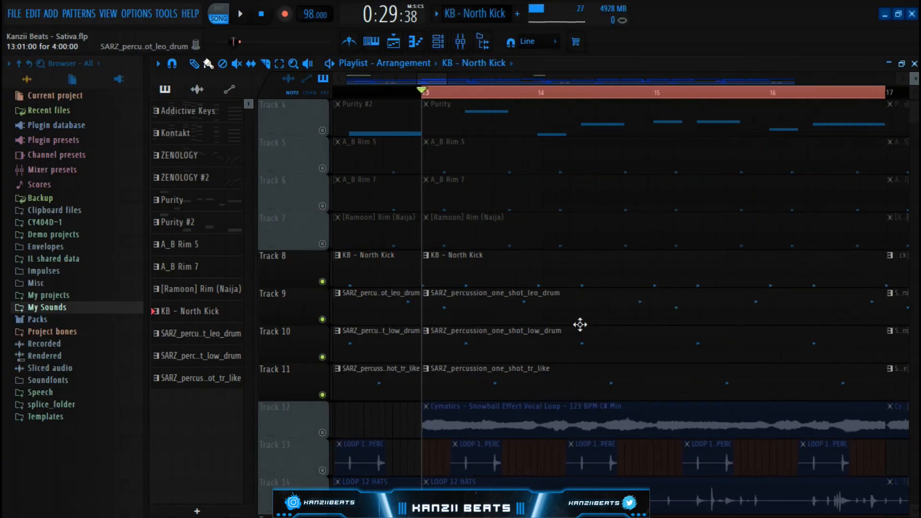
{"action": "key", "text": "space"}
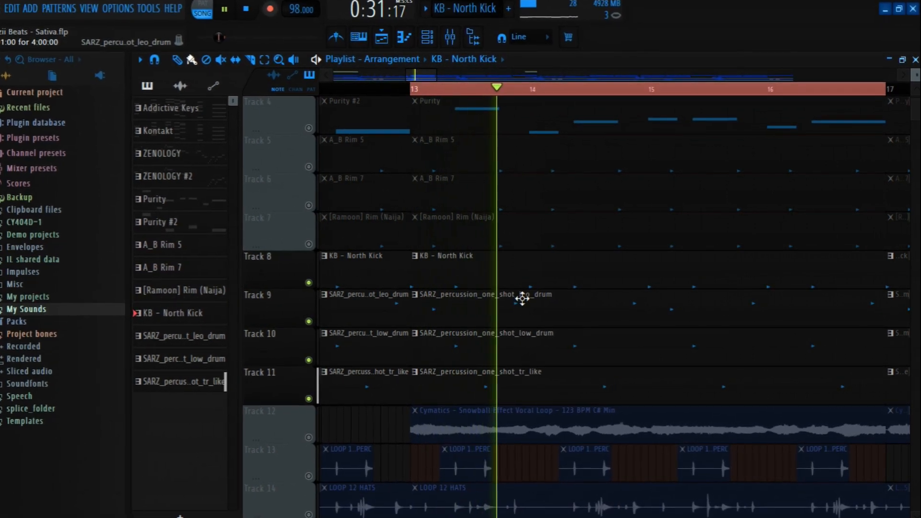
{"action": "double_click", "coordinate": [522, 298]}
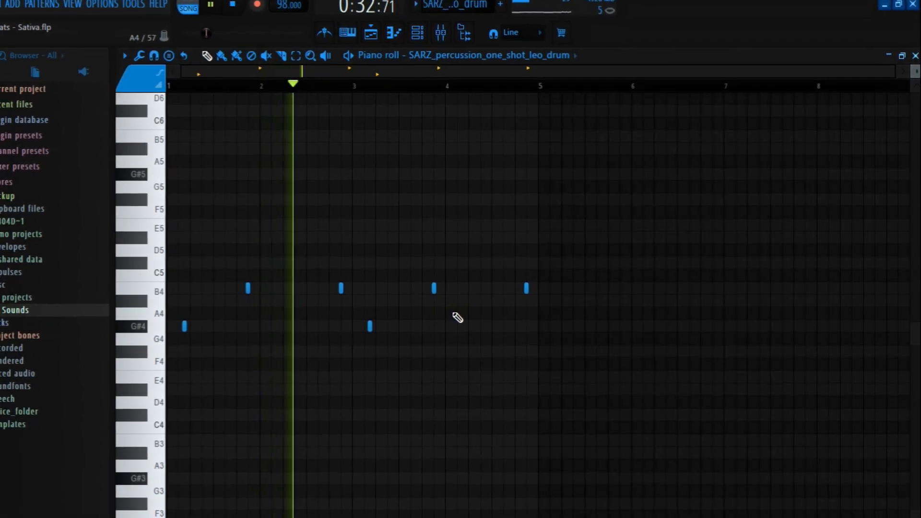
{"action": "key", "text": "Escape"}
{"action": "double_click", "coordinate": [431, 349]}
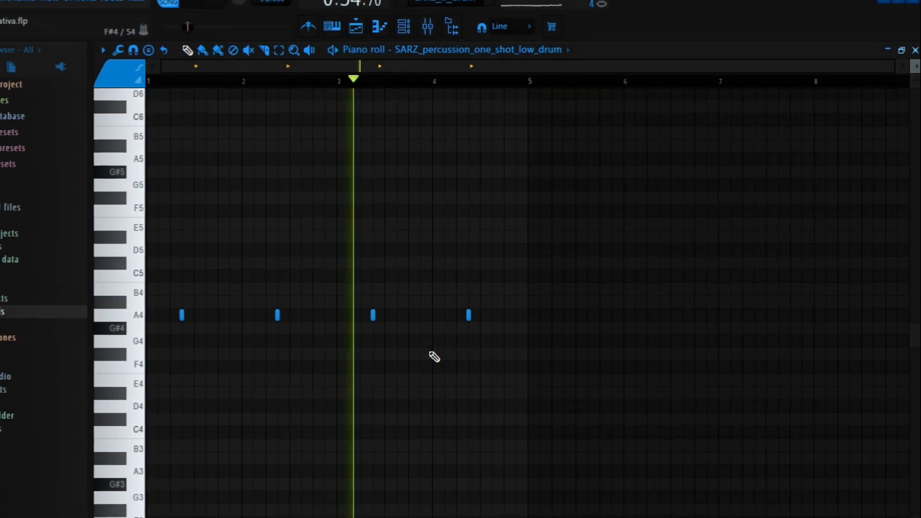
{"action": "key", "text": "Escape"}
{"action": "double_click", "coordinate": [431, 398]}
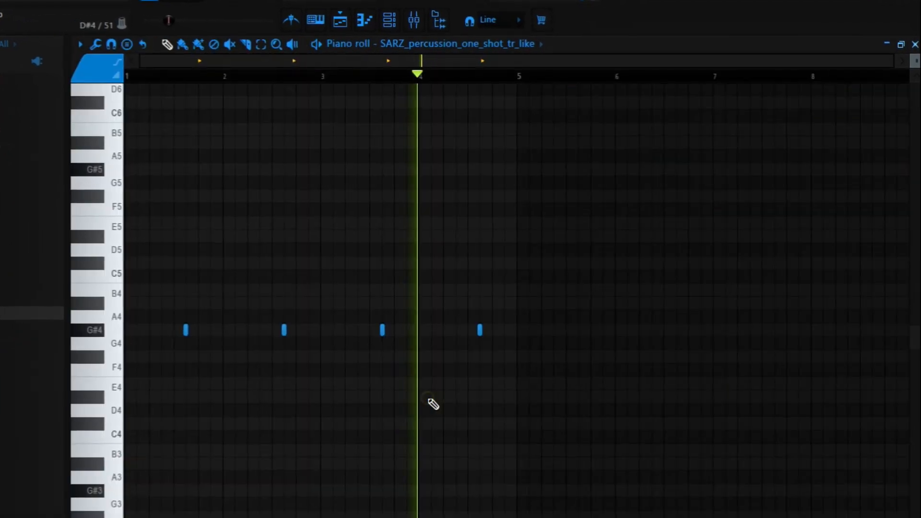
{"action": "key", "text": "Escape"}
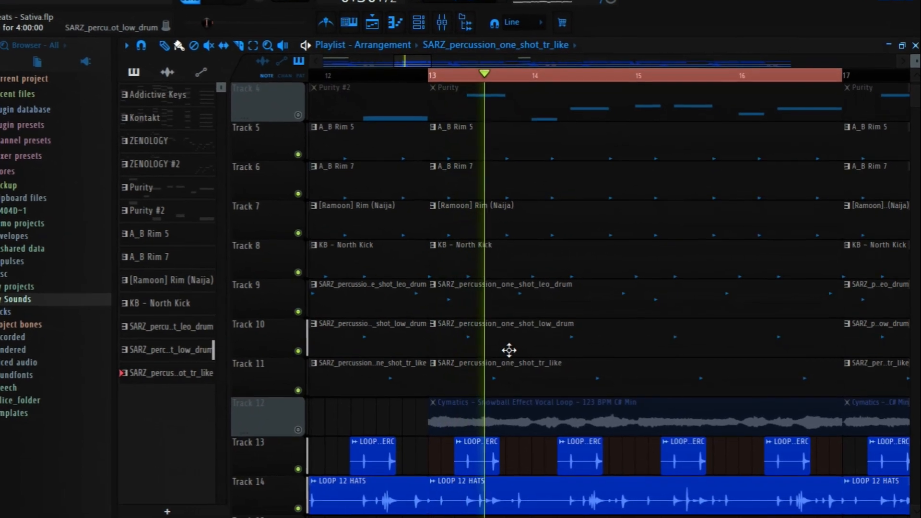
- Review the LOOP 12 PERC and LOOP 12 HATS clips in the playlist and open the CDK4 - Ambience - Bamboo sample settings
{"action": "scroll", "coordinate": [516, 350], "scroll_direction": "down", "scroll_amount": 1}
{"action": "scroll", "coordinate": [578, 360], "scroll_direction": "down", "scroll_amount": 1}
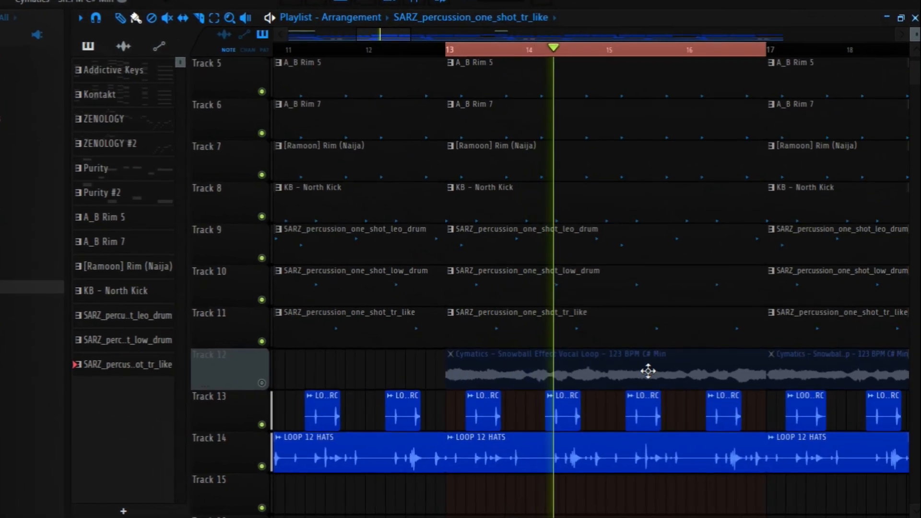
{"action": "scroll", "coordinate": [692, 366], "scroll_direction": "up", "scroll_amount": 2}
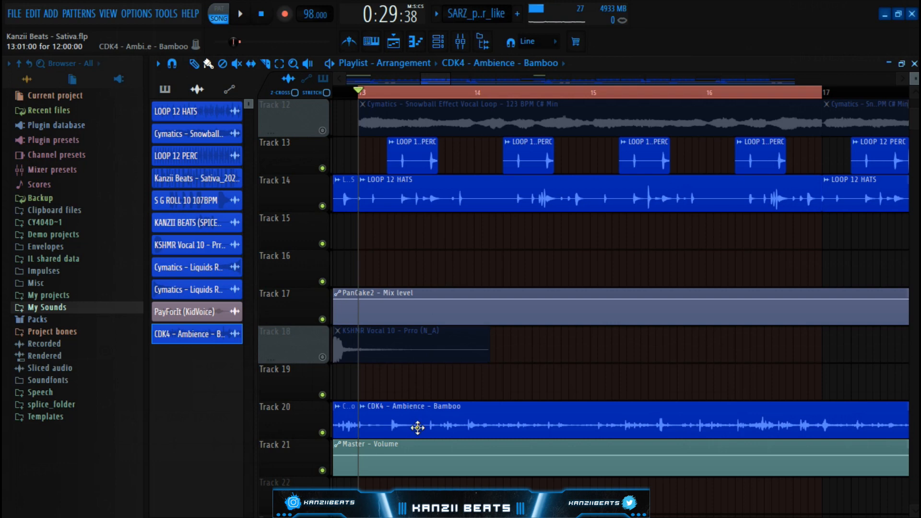
{"action": "double_click", "coordinate": [417, 427]}
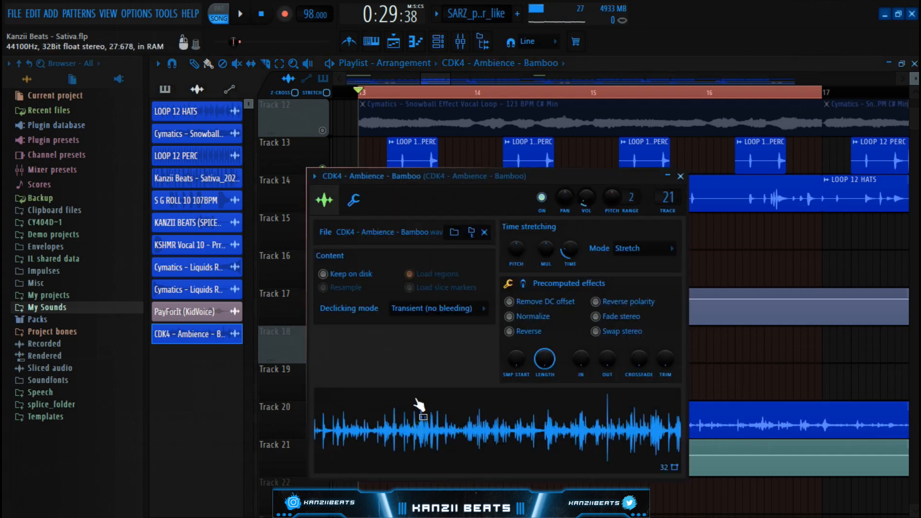
{"action": "left_click_drag", "start_coordinate": [538, 175], "coordinate": [538, 130]}
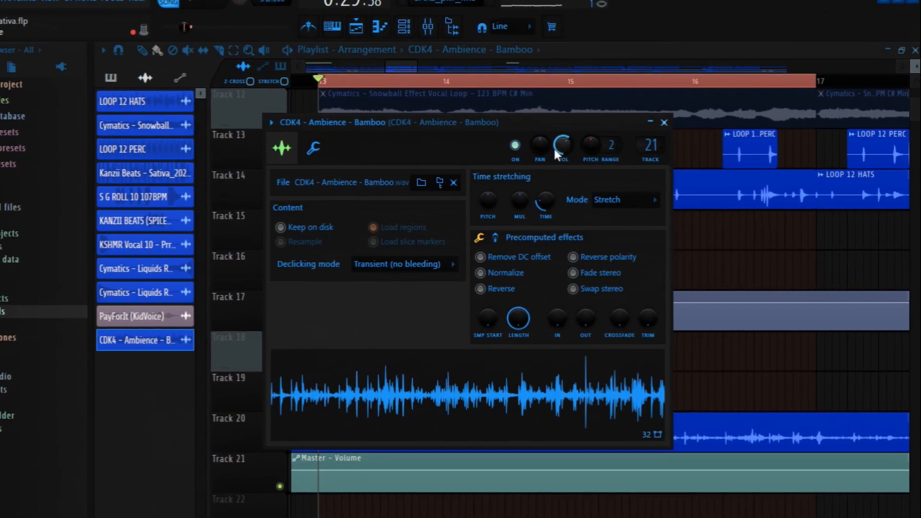
- Inspect the effect slots and equalizers of the rim, KB - North Kick and SARZ percussion tracks in the mixer
{"action": "left_click", "coordinate": [429, 34]}
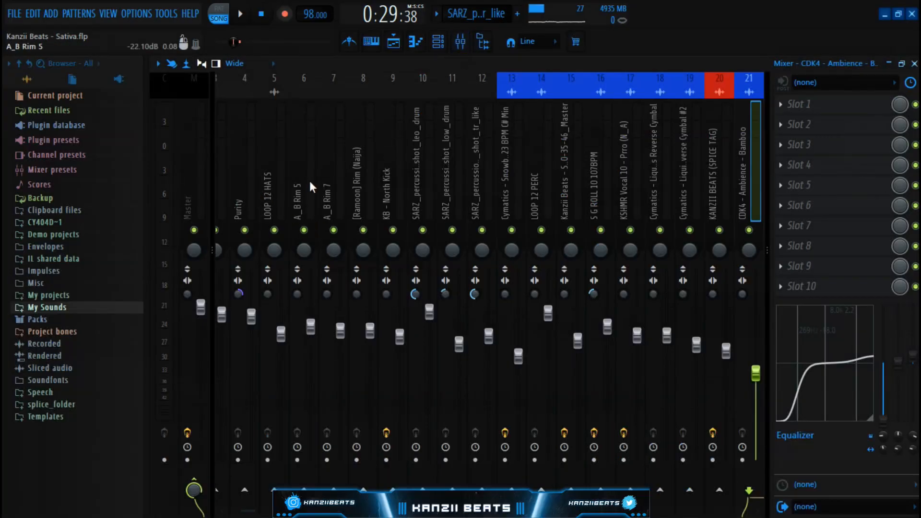
{"action": "left_click", "coordinate": [309, 181]}
{"action": "left_click", "coordinate": [345, 180]}
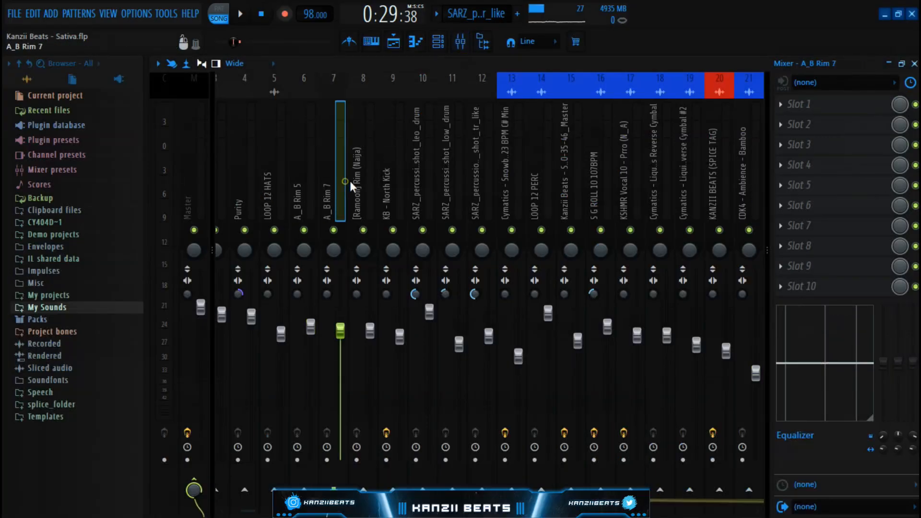
{"action": "left_click", "coordinate": [373, 181]}
{"action": "left_click", "coordinate": [402, 183]}
{"action": "left_click", "coordinate": [468, 185]}
{"action": "left_click", "coordinate": [478, 189]}
{"action": "left_click", "coordinate": [425, 187]}
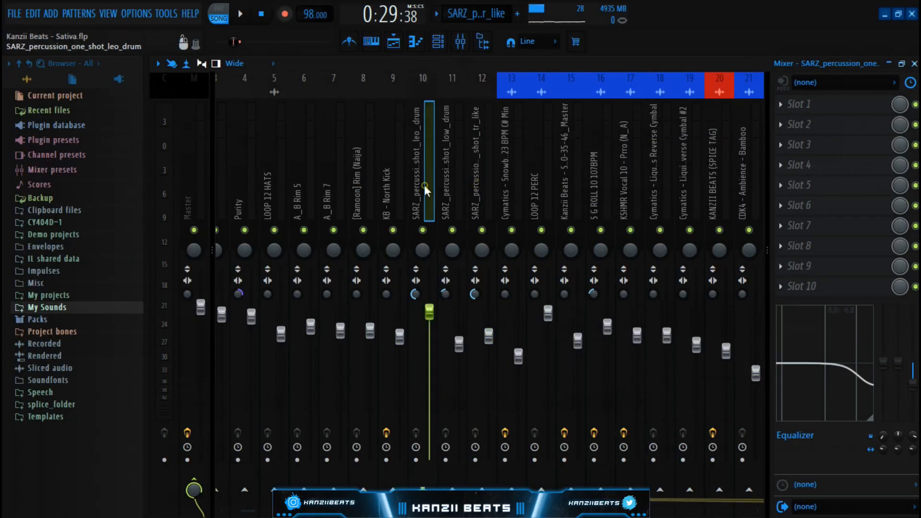
- Inspect the effect slots and equalizers of the mixer tracks from KB - North Kick through the percussion loops to KSHMR Vocal 10
{"action": "left_click", "coordinate": [385, 197]}
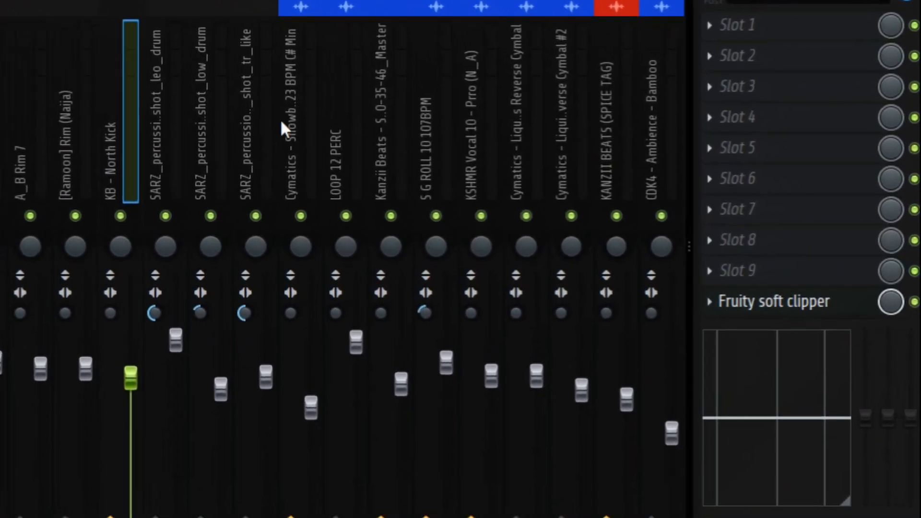
{"action": "left_click", "coordinate": [92, 116]}
{"action": "left_click", "coordinate": [137, 116]}
{"action": "left_click", "coordinate": [240, 115]}
{"action": "left_click", "coordinate": [343, 114]}
{"action": "left_click", "coordinate": [426, 114]}
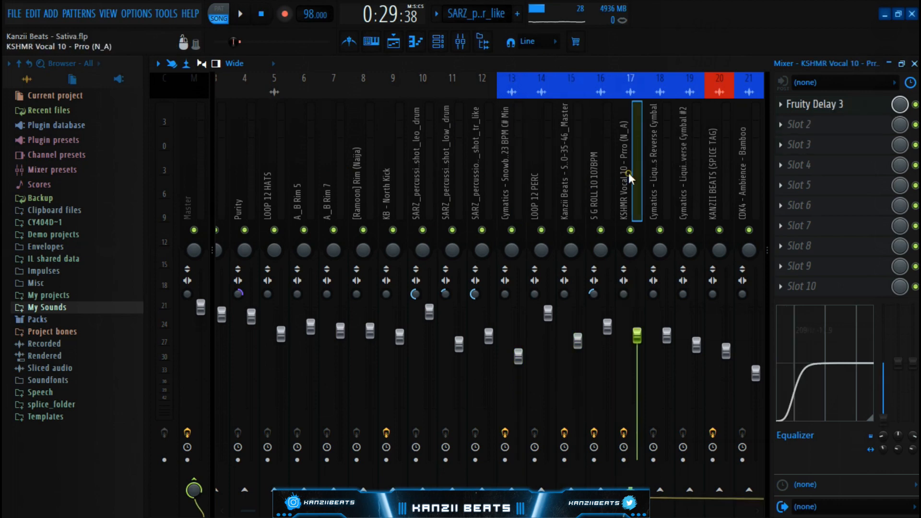
{"action": "left_click", "coordinate": [486, 102]}
- Recheck the effect slots and equalizers of the LOOP 12 PERC, SARZ leo_drum, rim and KB - North Kick mixer tracks
{"action": "left_click", "coordinate": [546, 178]}
{"action": "left_click", "coordinate": [422, 187]}
{"action": "left_click", "coordinate": [388, 192]}
{"action": "left_click", "coordinate": [333, 197]}
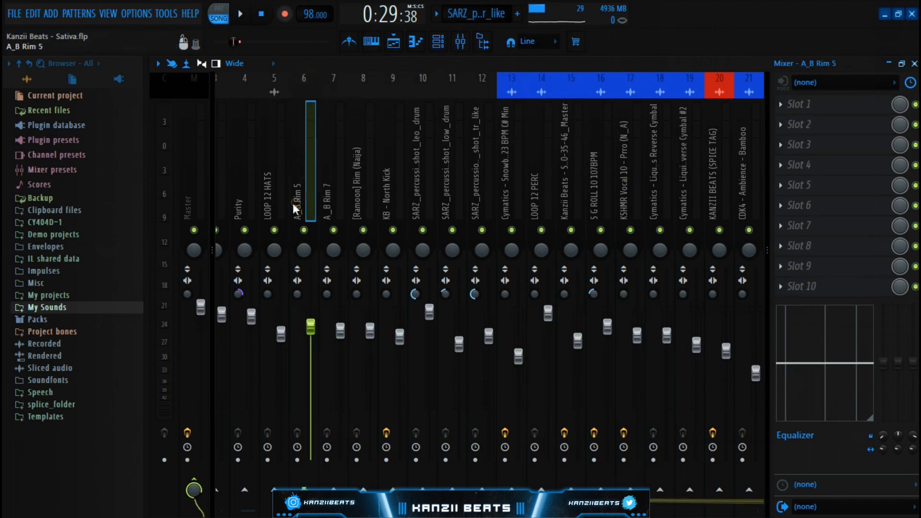
{"action": "left_click", "coordinate": [365, 192]}
{"action": "left_click", "coordinate": [396, 186]}
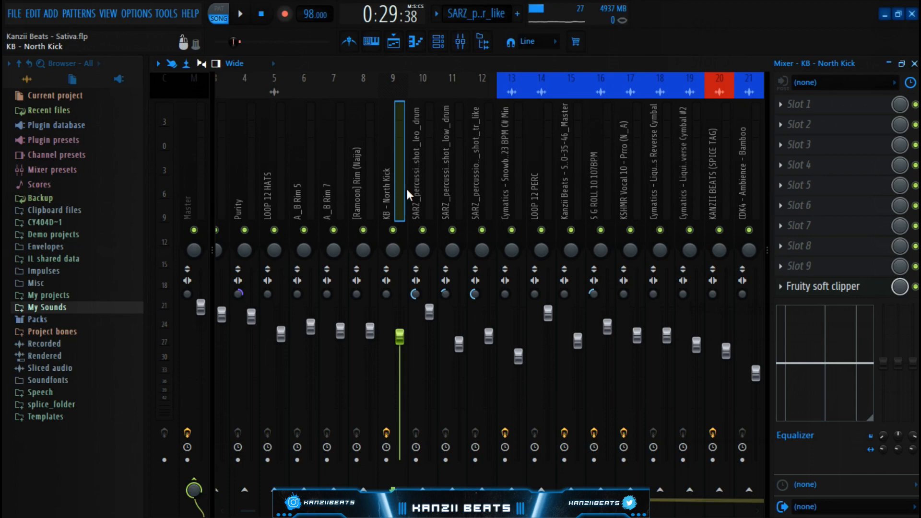
- Return to the playlist and play the arrangement from bar 13 while viewing the melody, bass and drum tracks
{"action": "key", "text": "F9"}
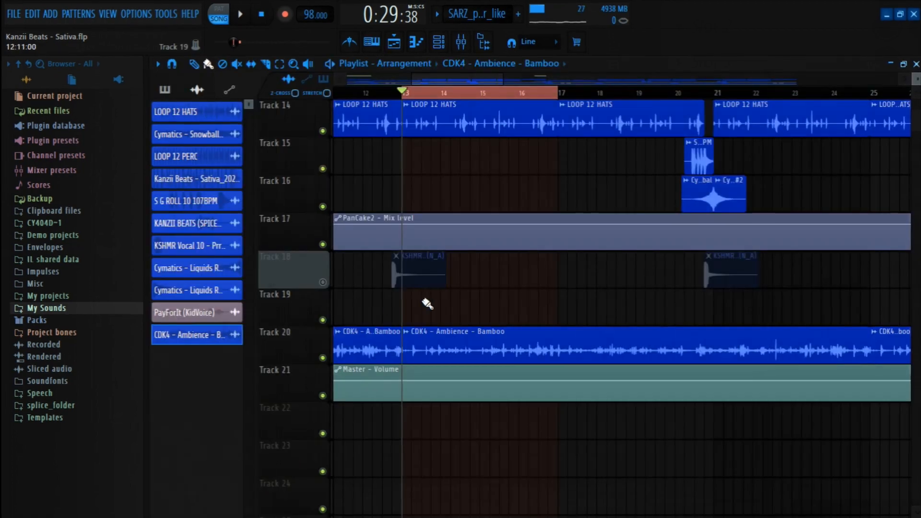
{"action": "scroll", "coordinate": [432, 302], "scroll_direction": "up", "scroll_amount": 12}
{"action": "key", "text": "space"}
{"action": "scroll", "coordinate": [440, 297], "scroll_direction": "down", "scroll_amount": 4}
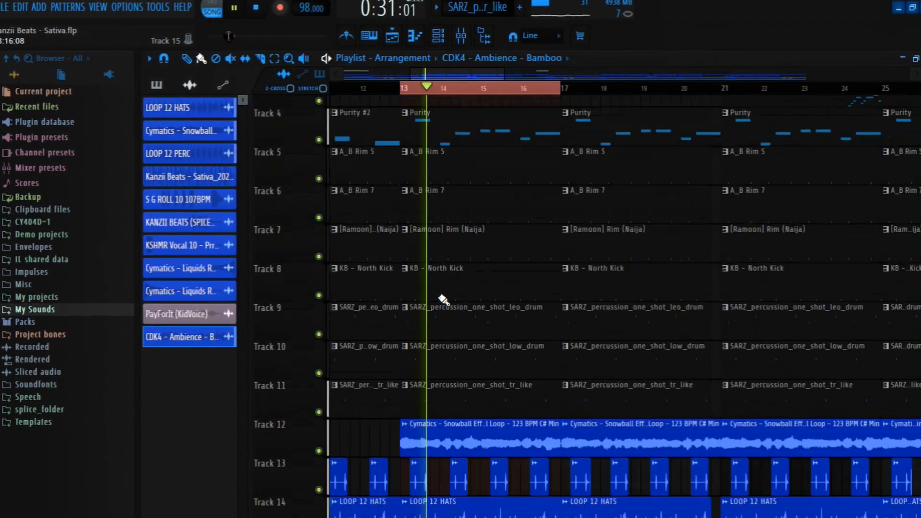
{"action": "scroll", "coordinate": [441, 297], "scroll_direction": "up", "scroll_amount": 4}
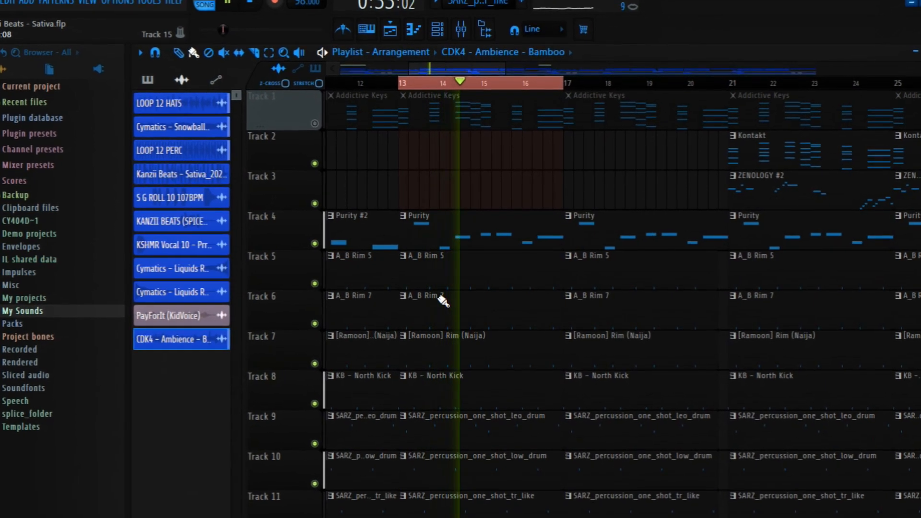